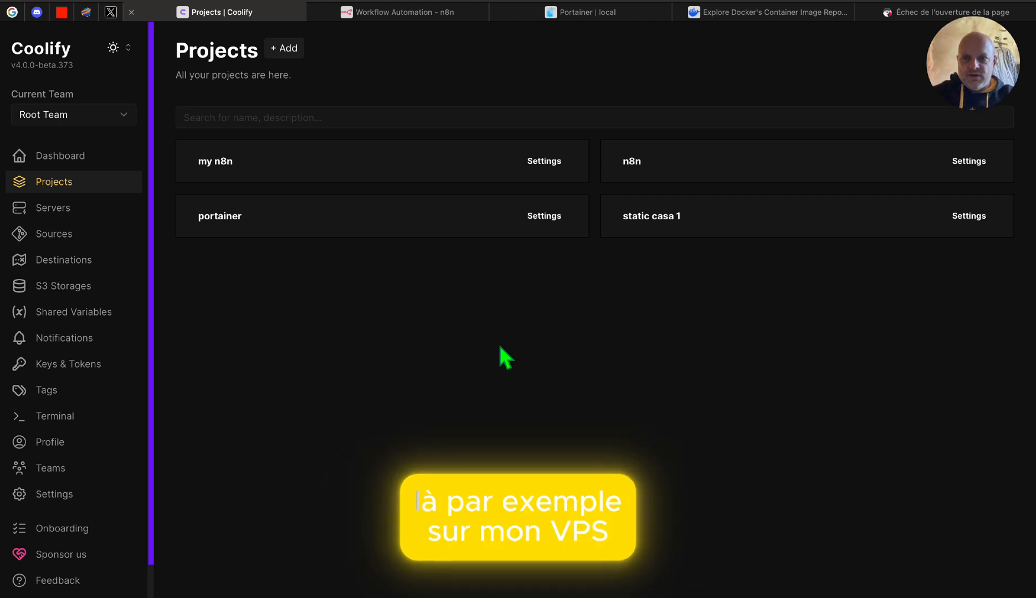
Switch to the n8n workflow and reposition the Schedule Trigger, Extract from File, OpenAI and WooCommerce nodes on the canvas.
click(399, 15)
drag(282, 313, 255, 258)
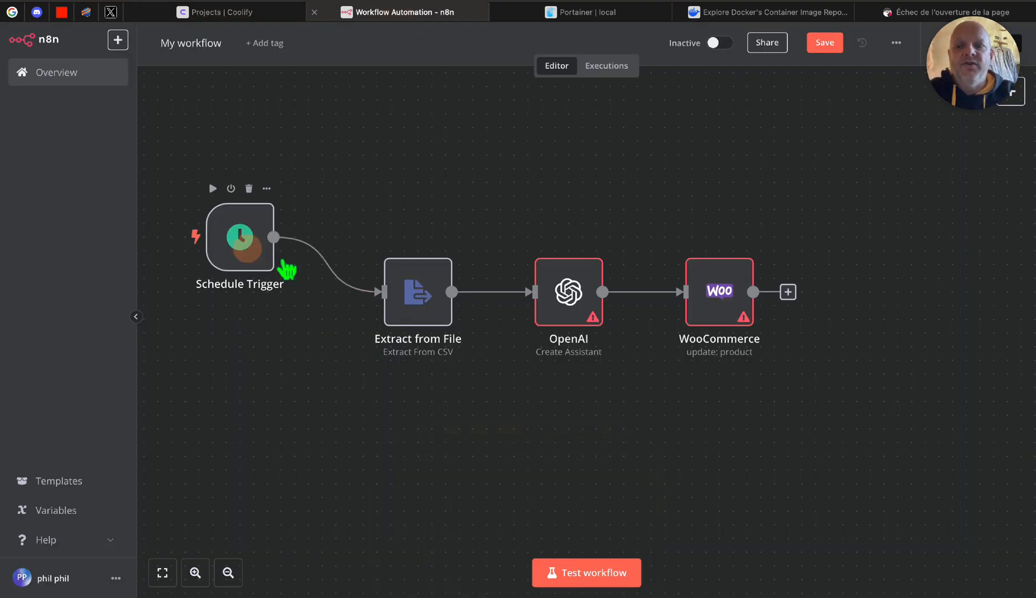
drag(409, 286, 409, 203)
drag(583, 319, 556, 360)
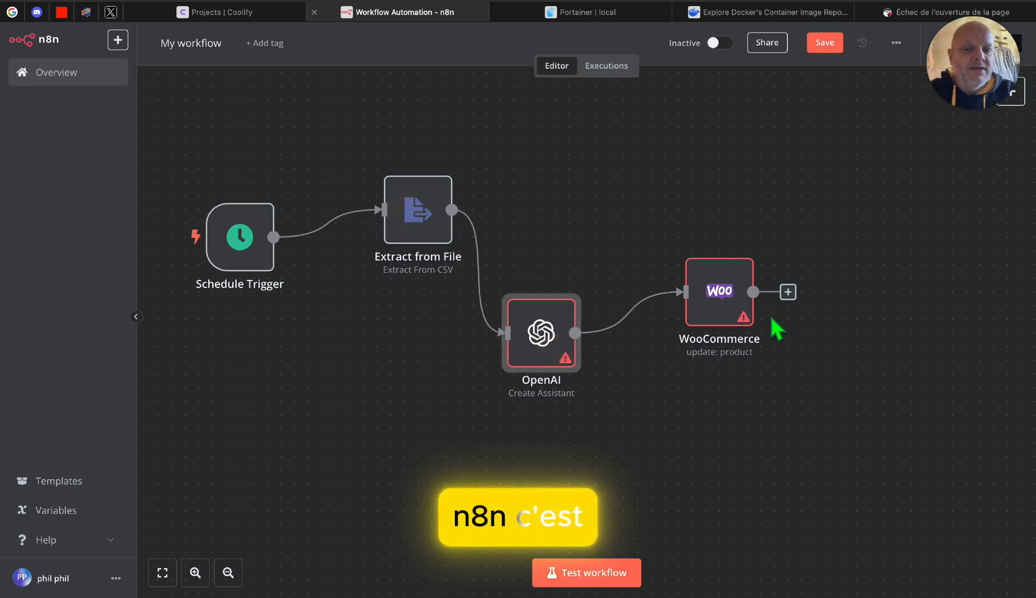
drag(719, 308, 719, 280)
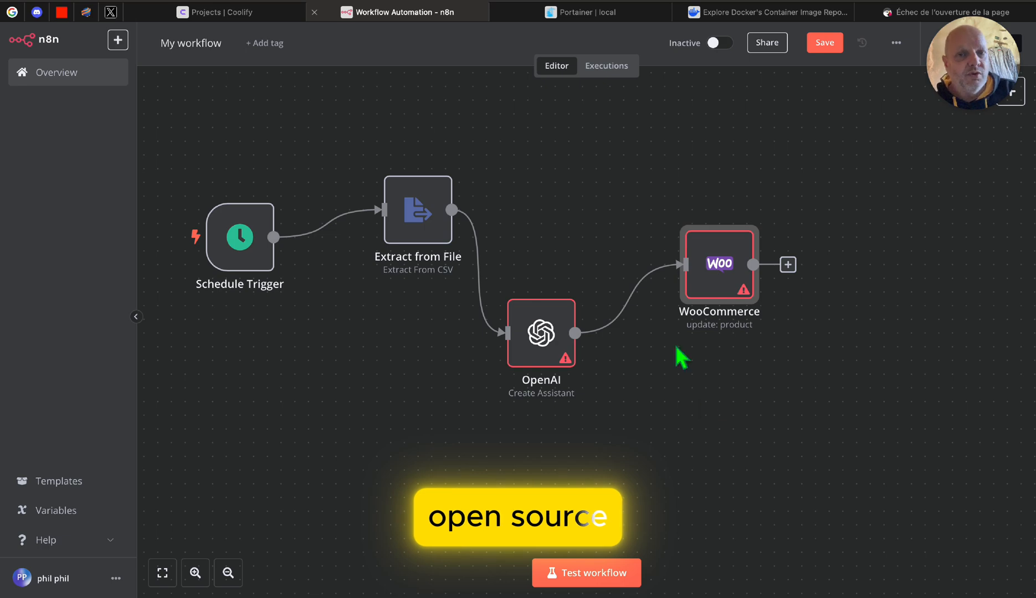
Glance at the Portainer container list, then return to Coolify and create a new project named prestahop-test.
click(602, 13)
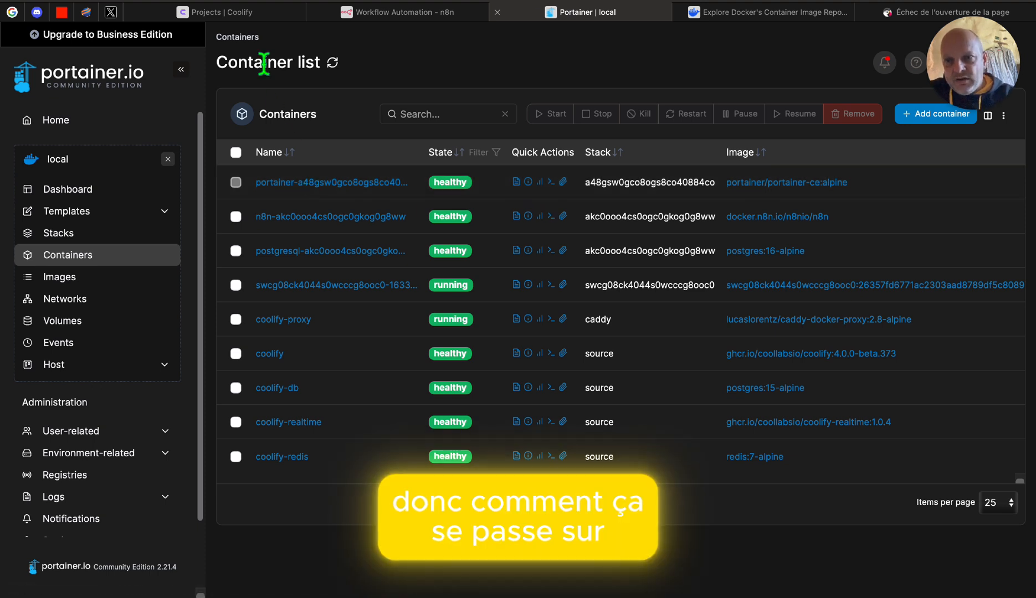
click(240, 12)
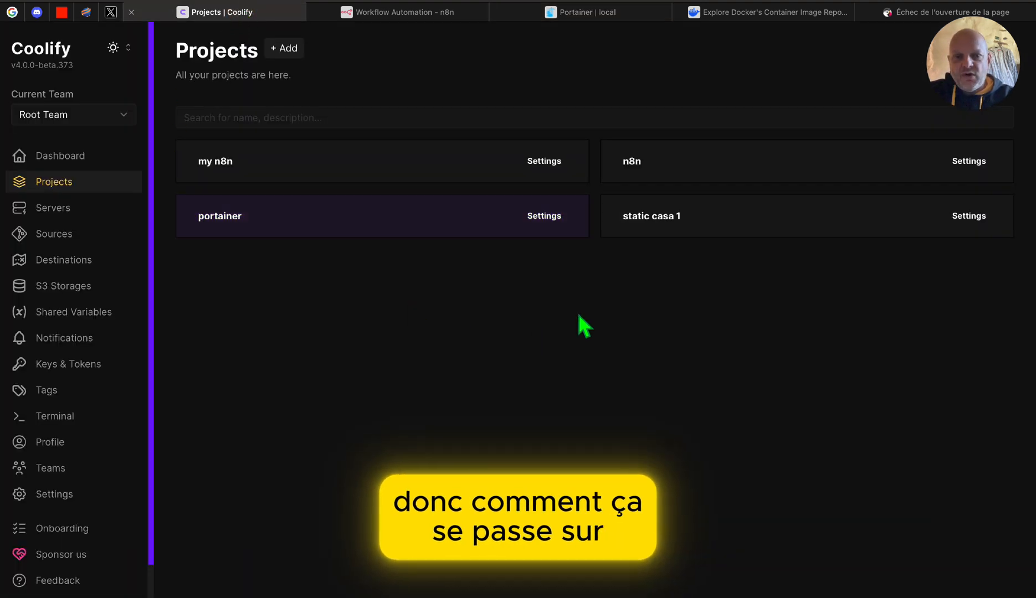
click(286, 49)
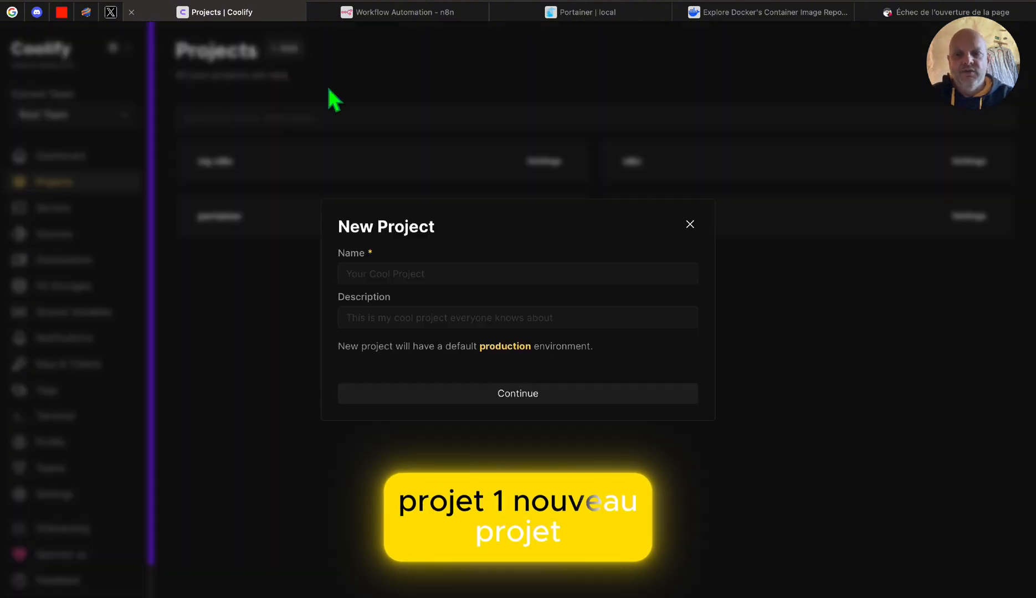
click(423, 277)
text(pre)
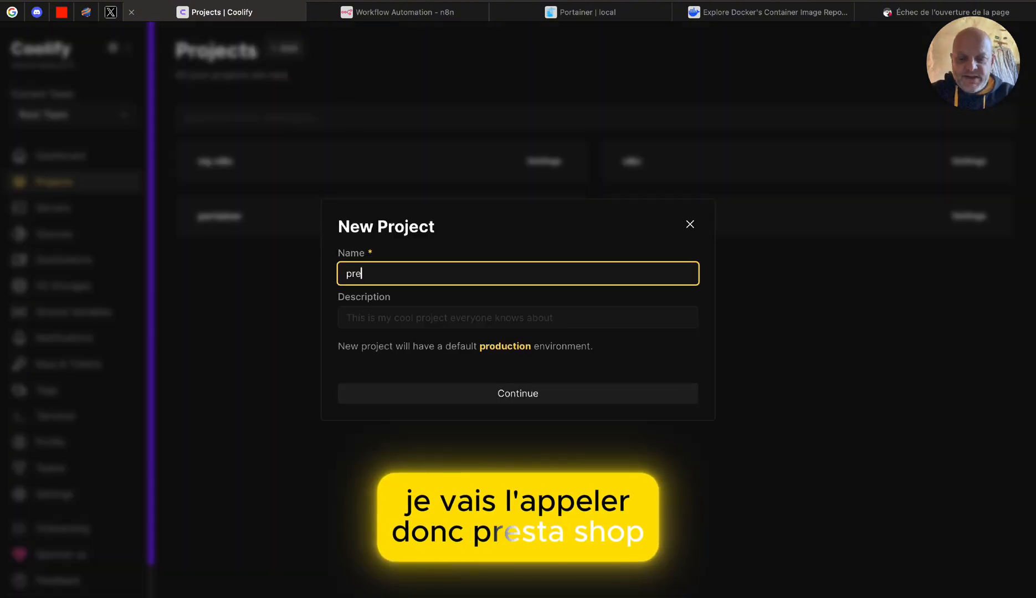
text(stahop-test)
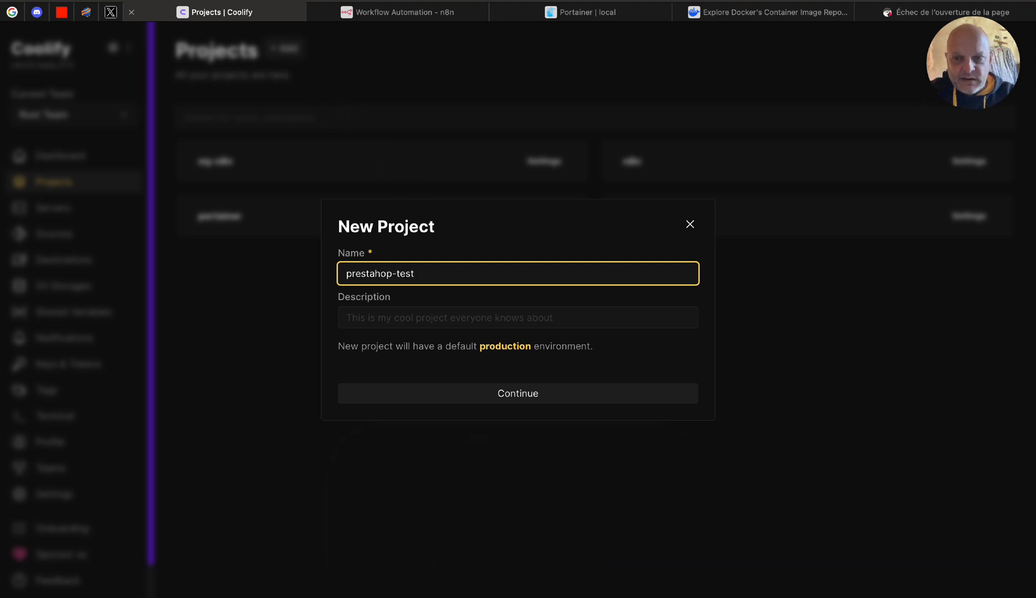
key(Return)
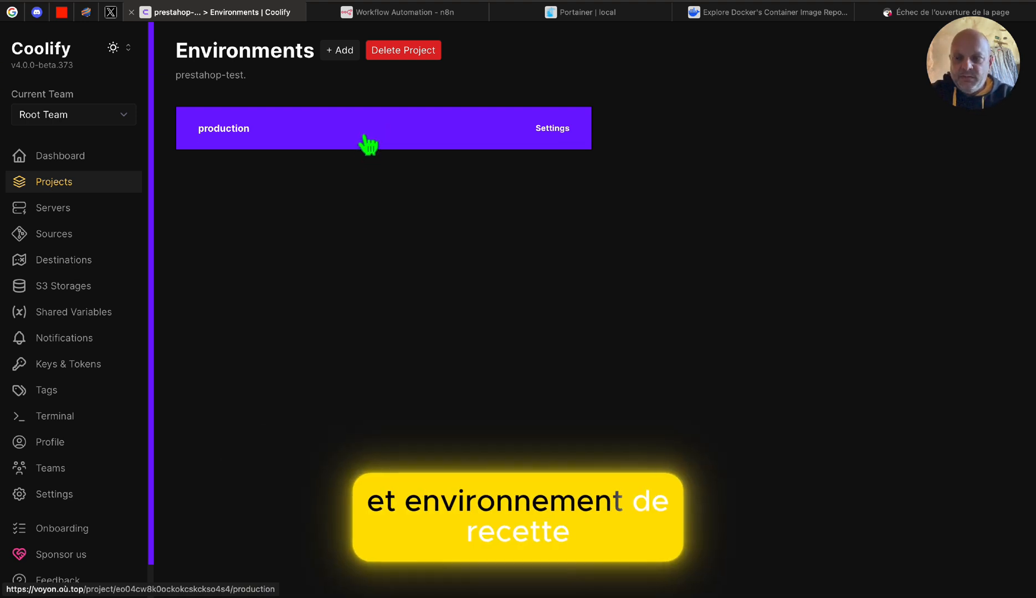
Open the project's production environment and start adding a new resource.
click(368, 145)
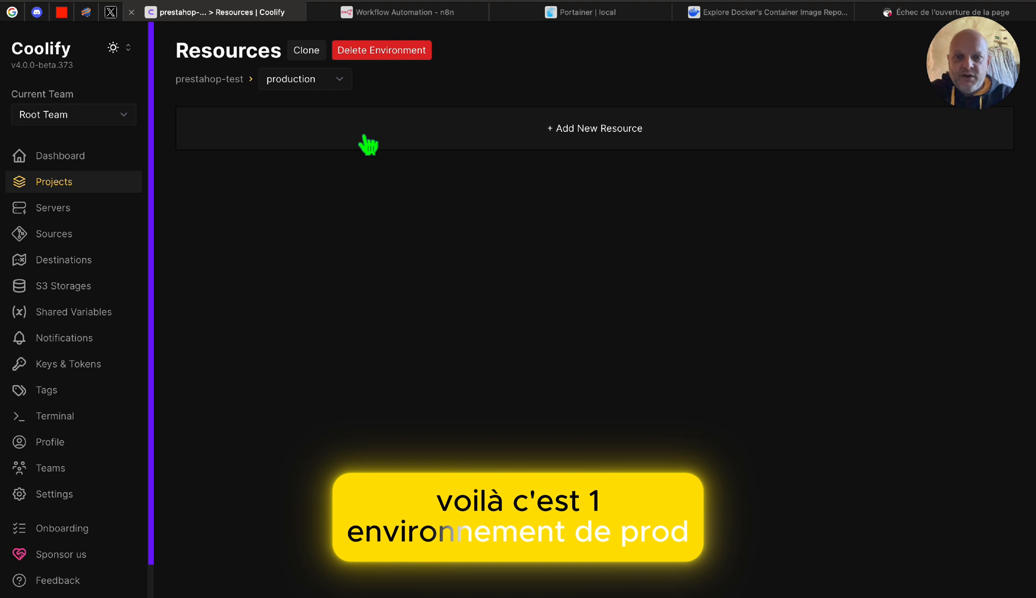
click(583, 145)
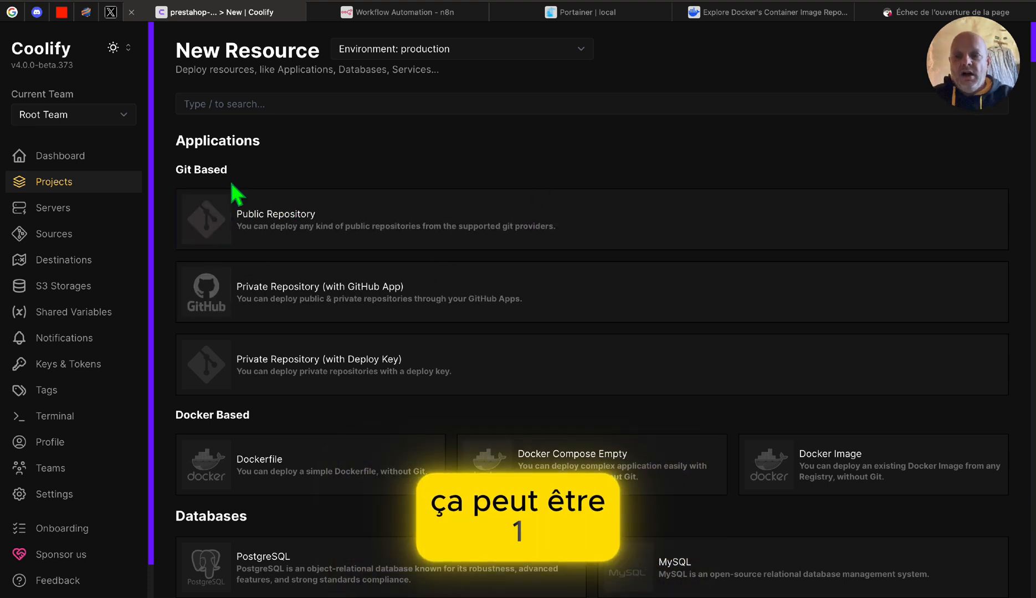
Look through the available resource types, from Git-based applications and databases to the ready-made services such as Portainer.
scroll(360, 302, down, 1)
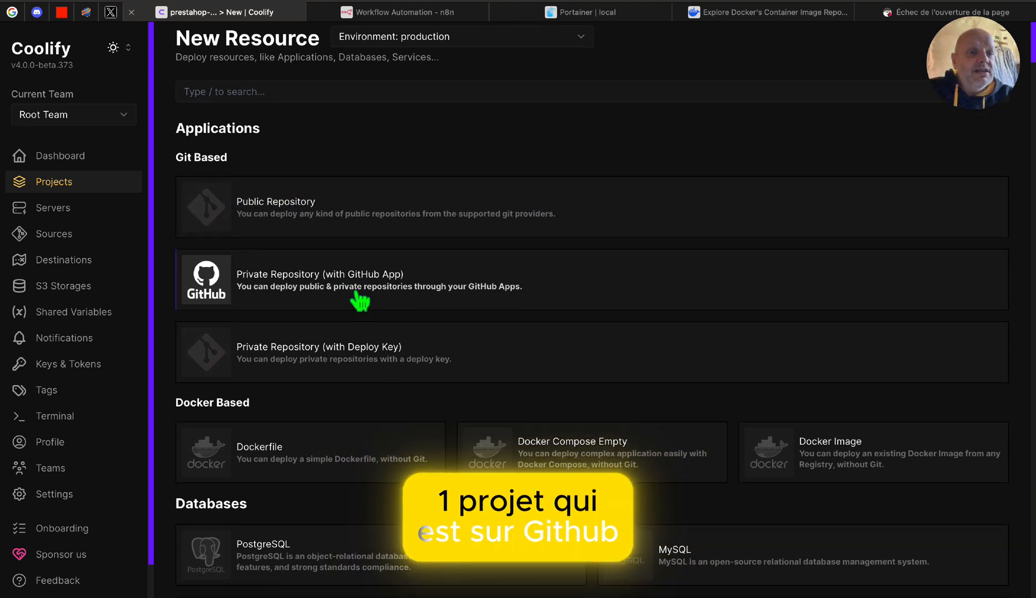
scroll(360, 302, down, 15)
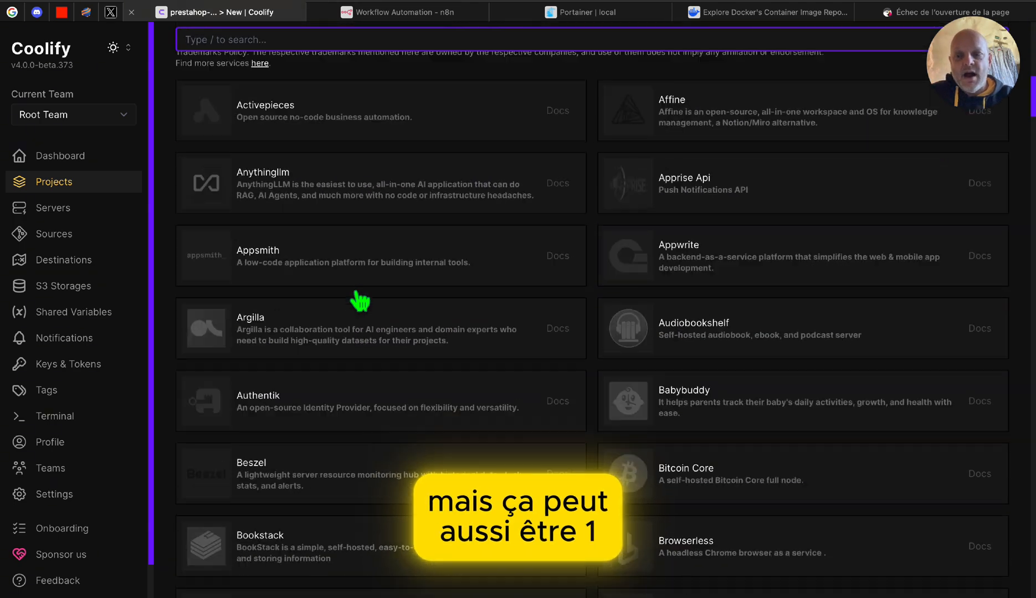
scroll(360, 302, up, 7)
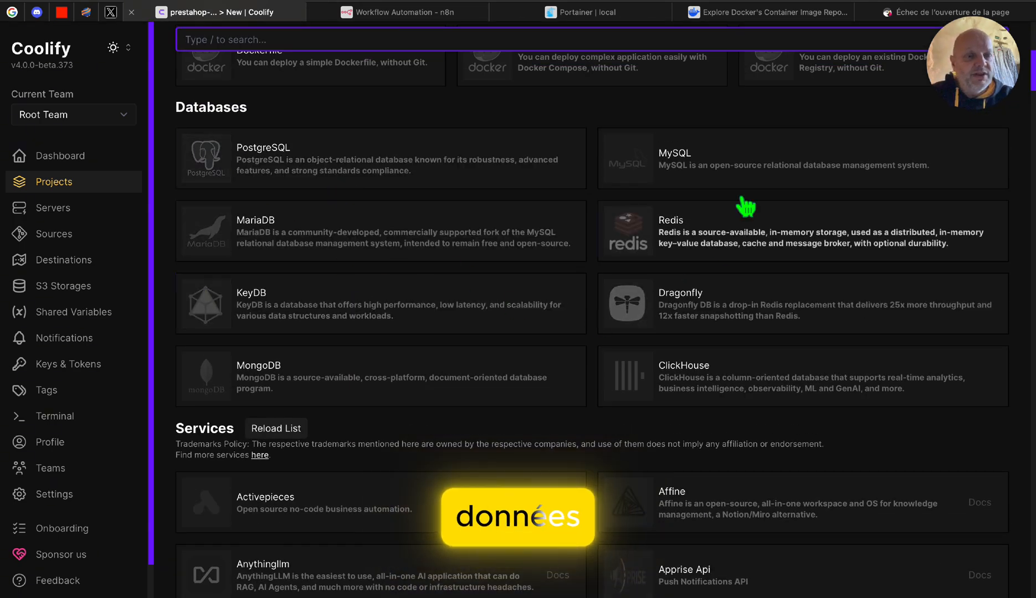
scroll(424, 270, down, 8)
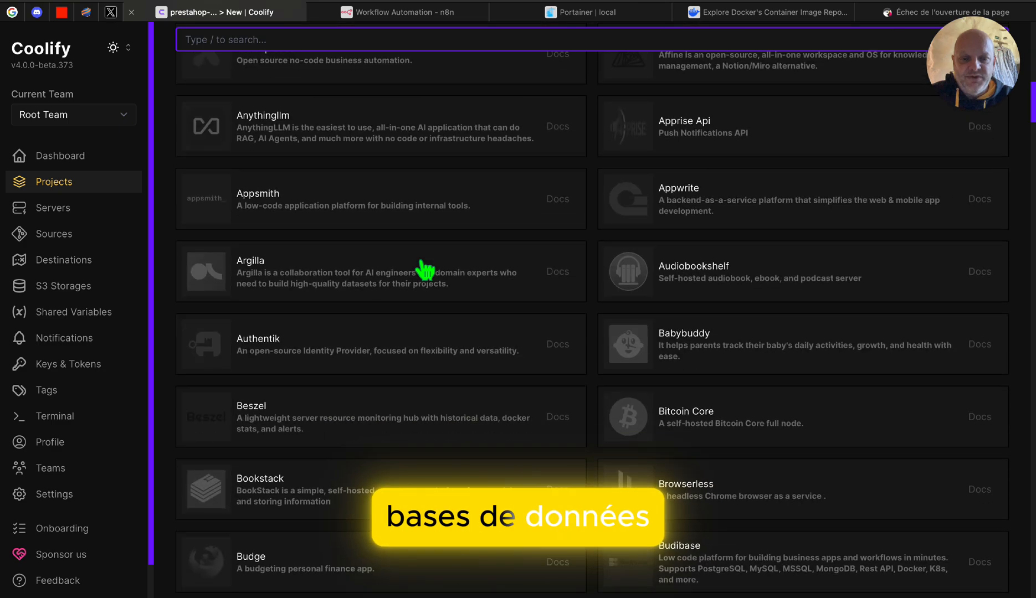
scroll(687, 437, down, 9)
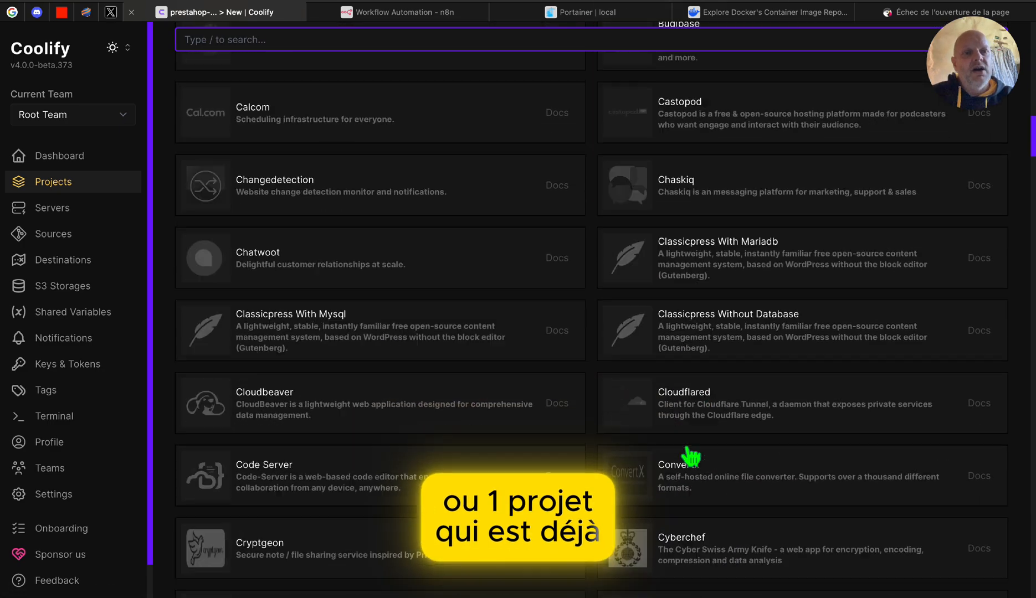
scroll(691, 457, down, 20)
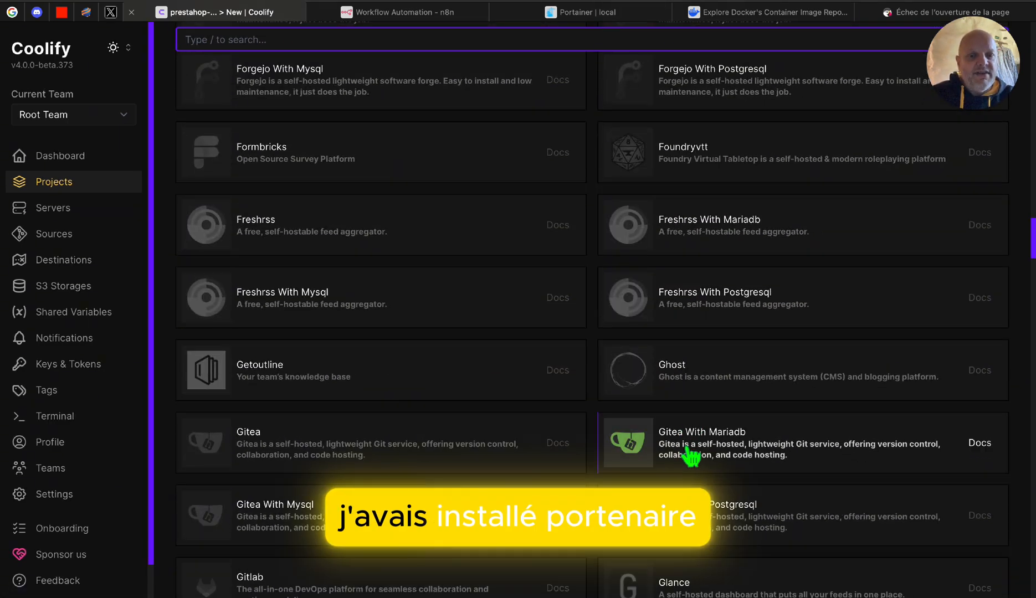
scroll(691, 457, down, 18)
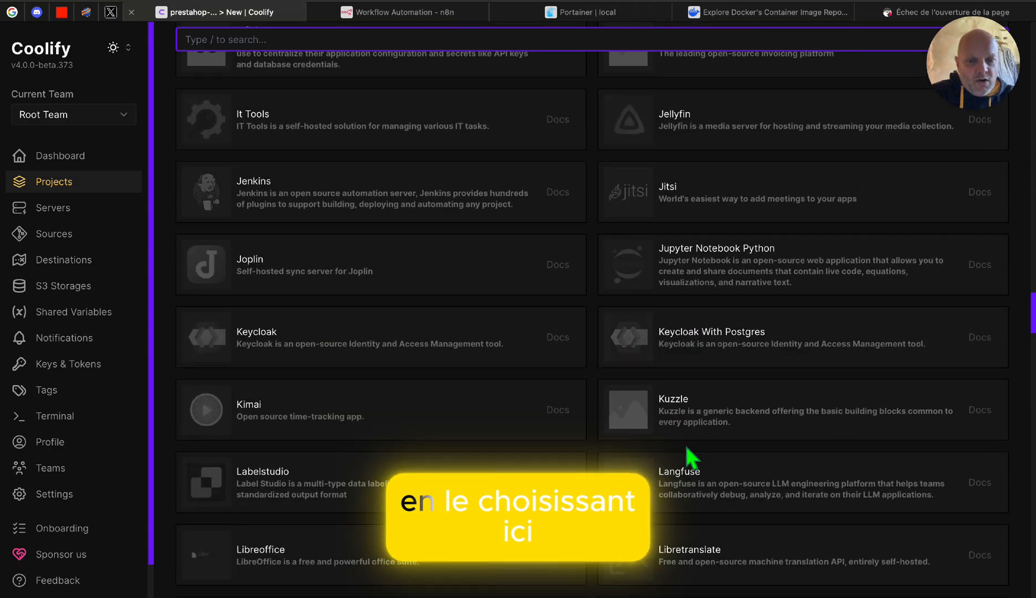
scroll(692, 457, down, 20)
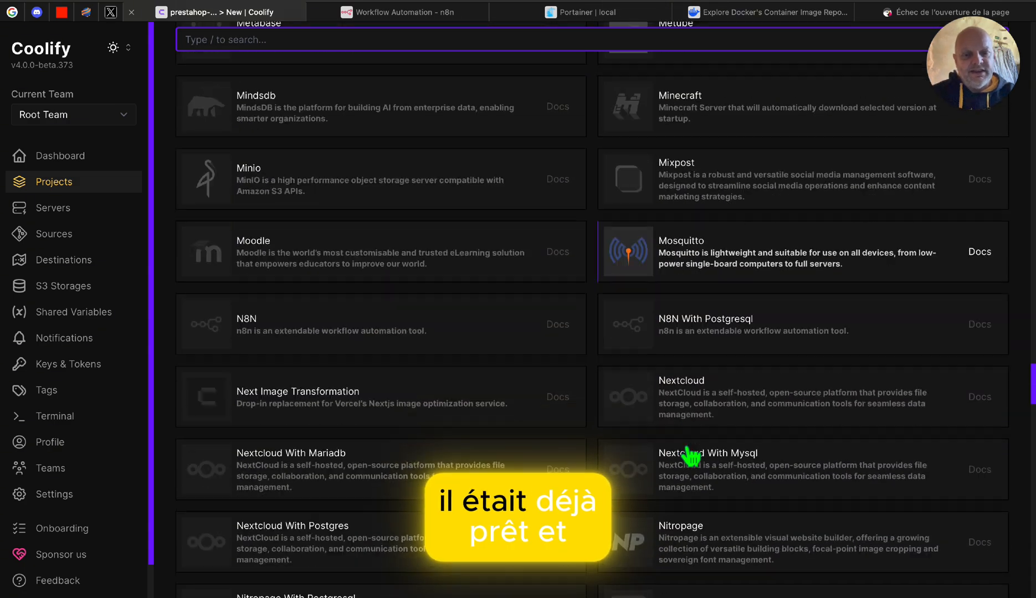
scroll(691, 457, down, 16)
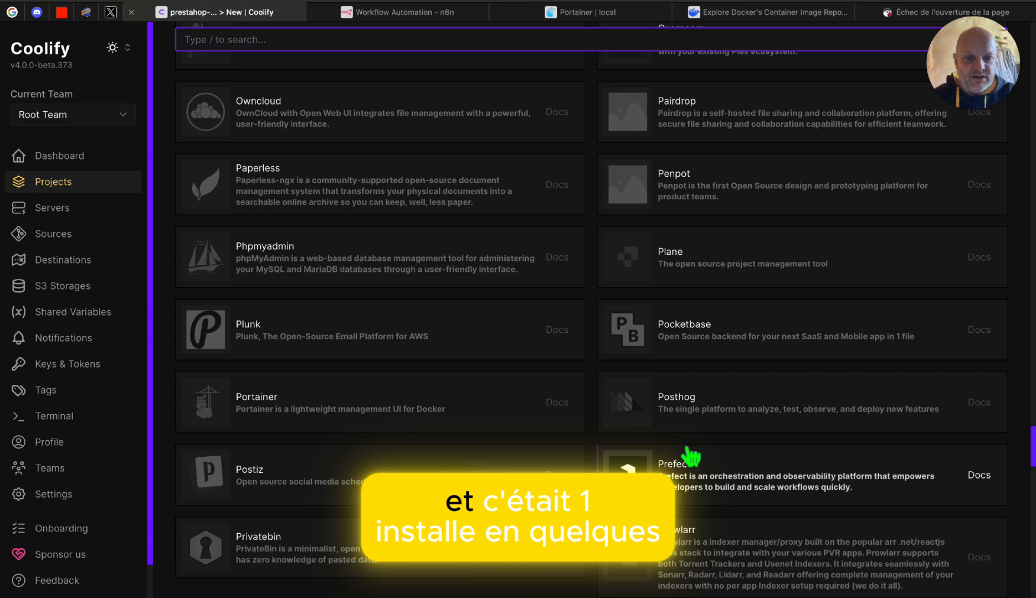
scroll(694, 316, down, 5)
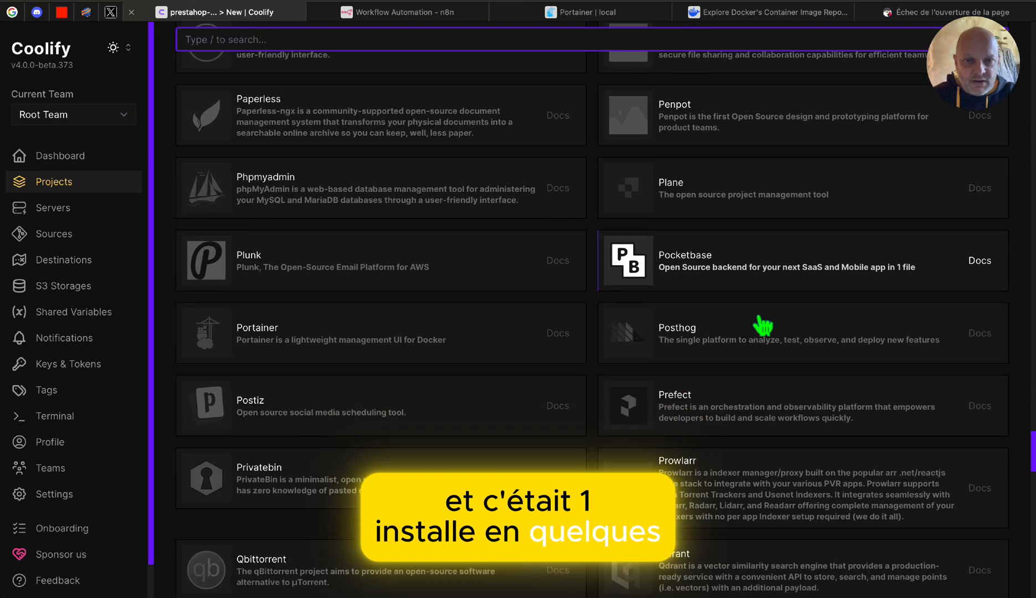
scroll(762, 325, up, 7)
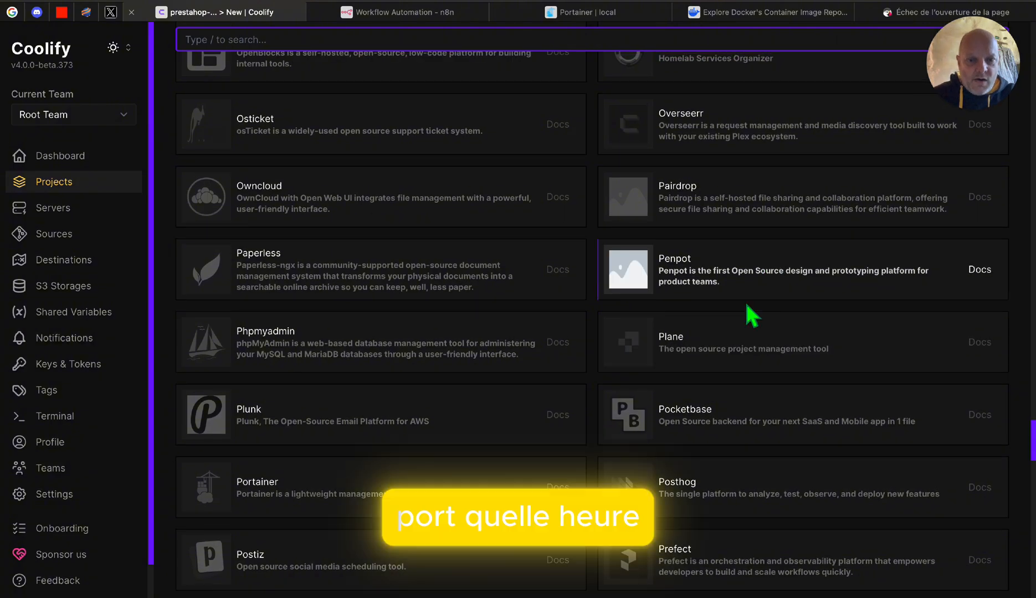
scroll(377, 474, down, 1)
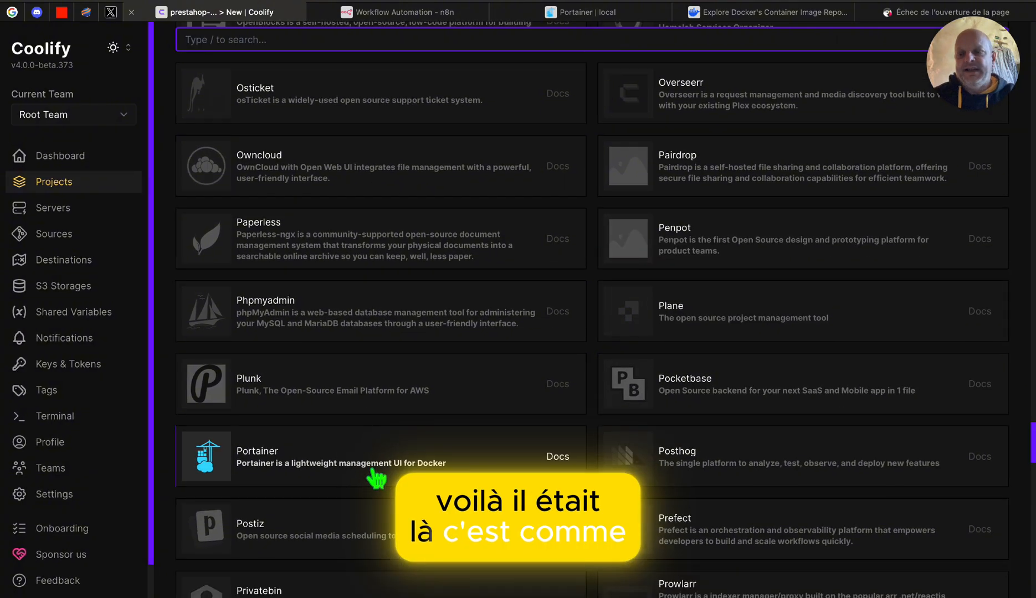
Choose Docker Image as the type of the new resource for the production environment.
scroll(413, 431, up, 10)
scroll(412, 431, up, 15)
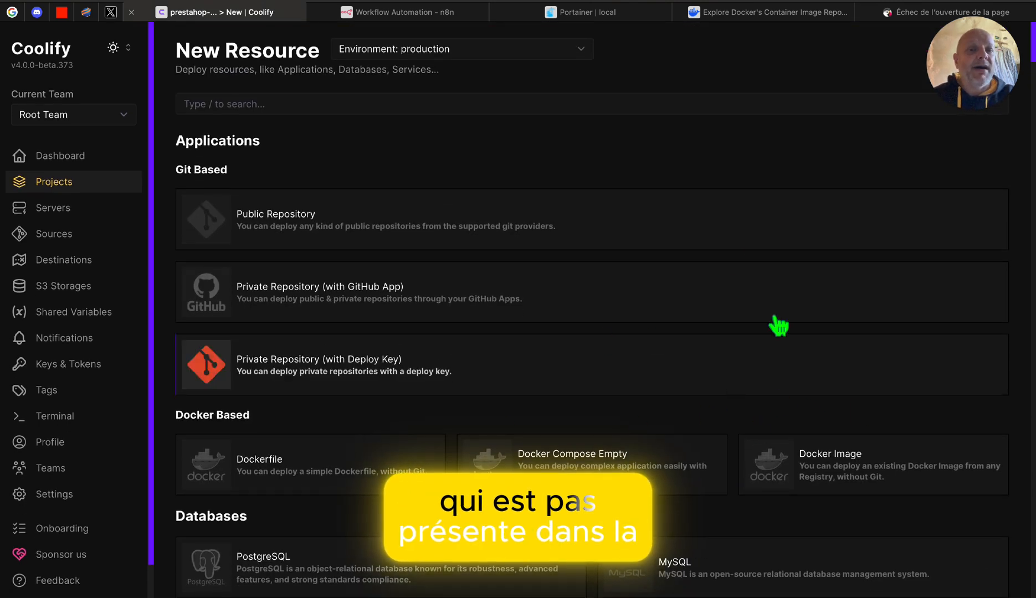
click(830, 469)
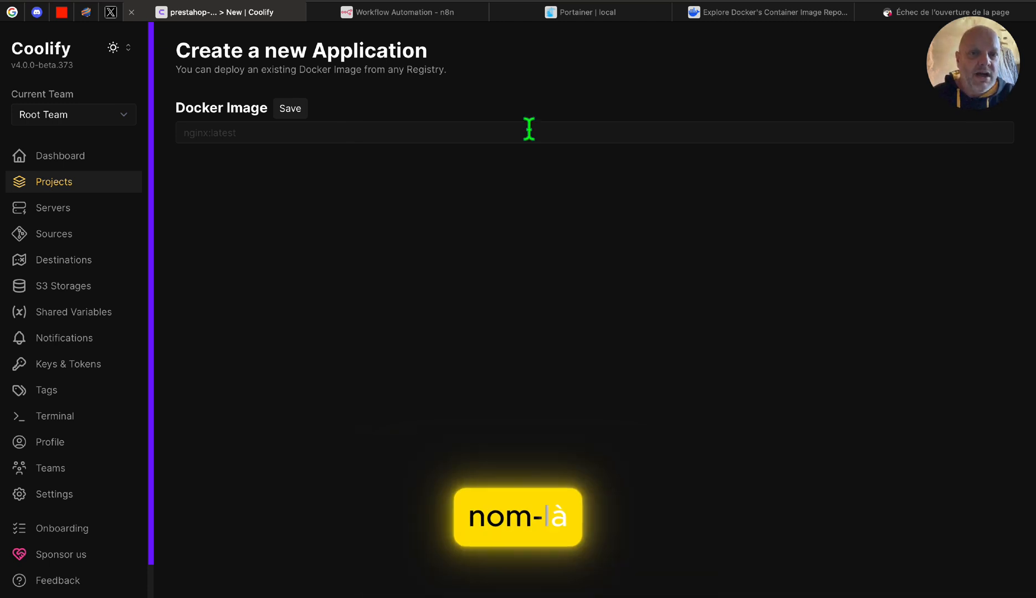
Switch to Portainer, open the form for a new container and launch its image search on Docker Hub.
click(602, 27)
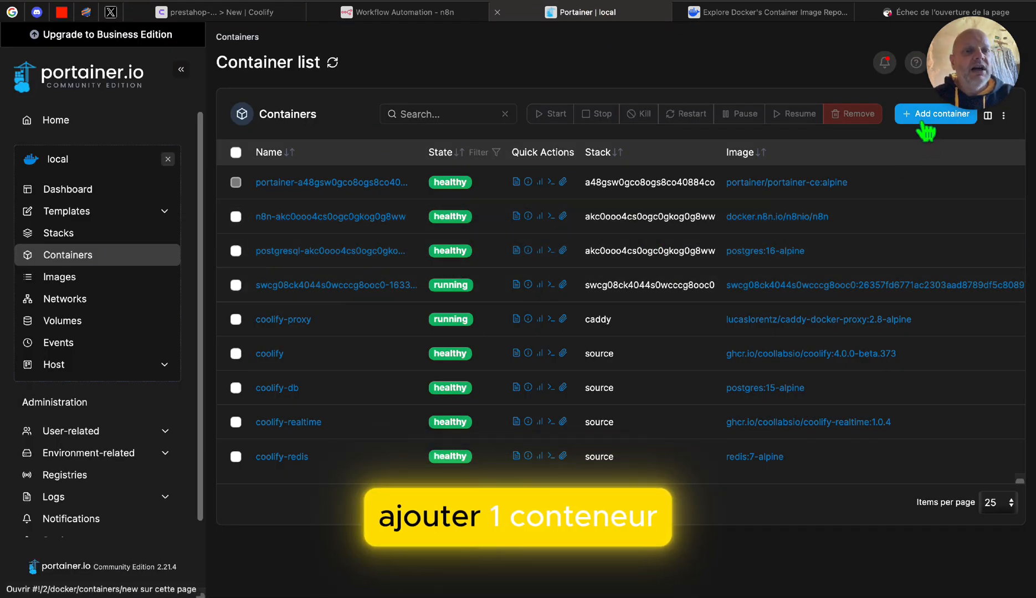
click(935, 113)
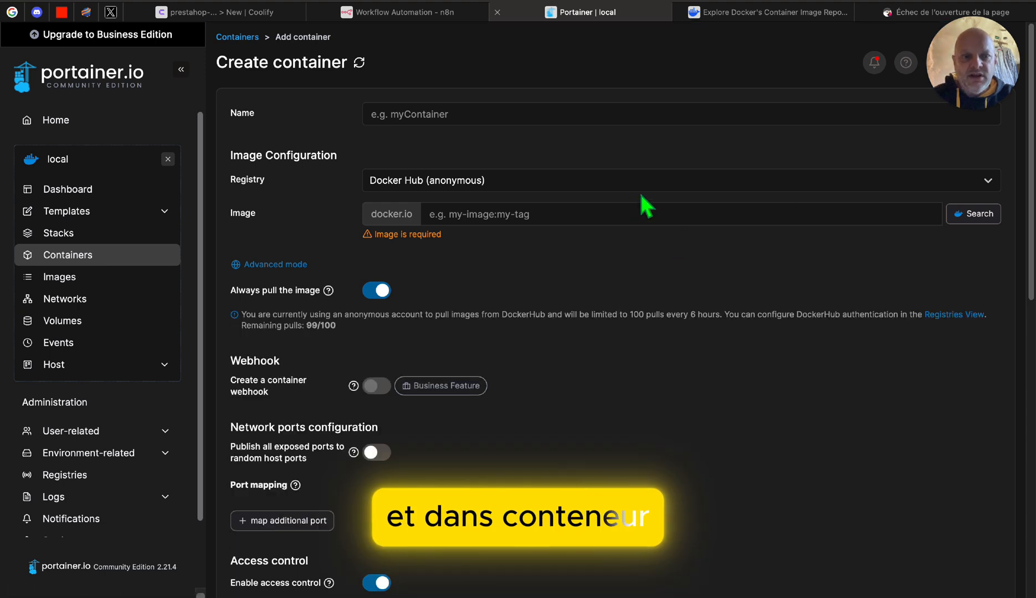
click(977, 214)
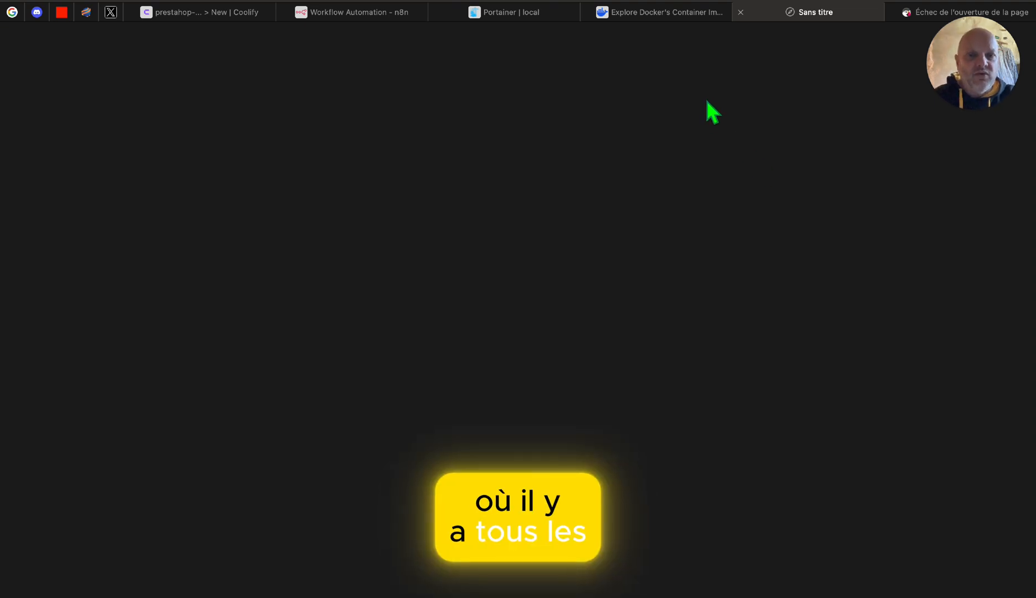
Switch to the already open Docker Hub page and look through the image results for wordpress.
click(654, 11)
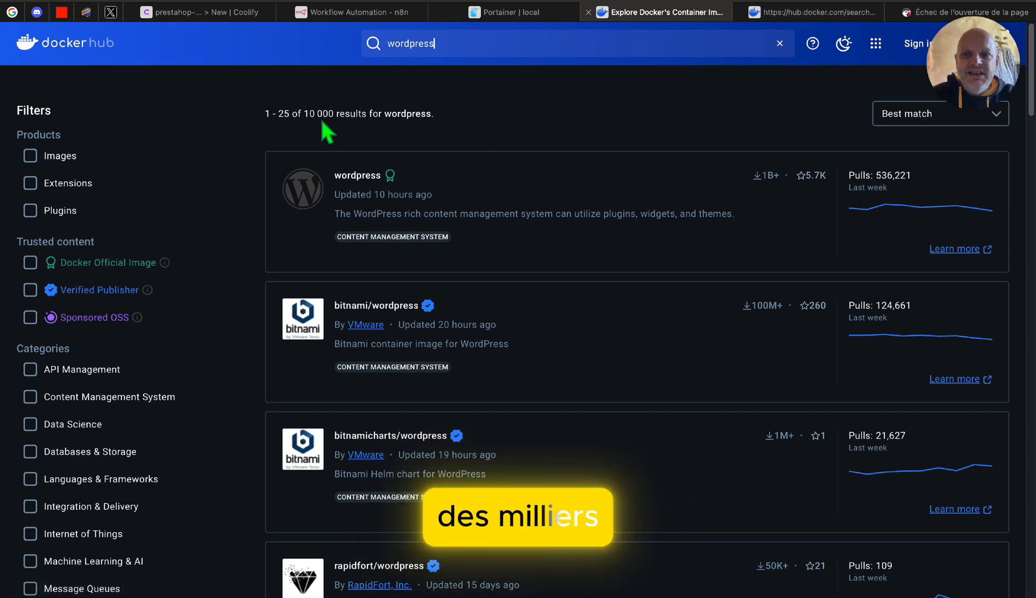
scroll(366, 451, down, 5)
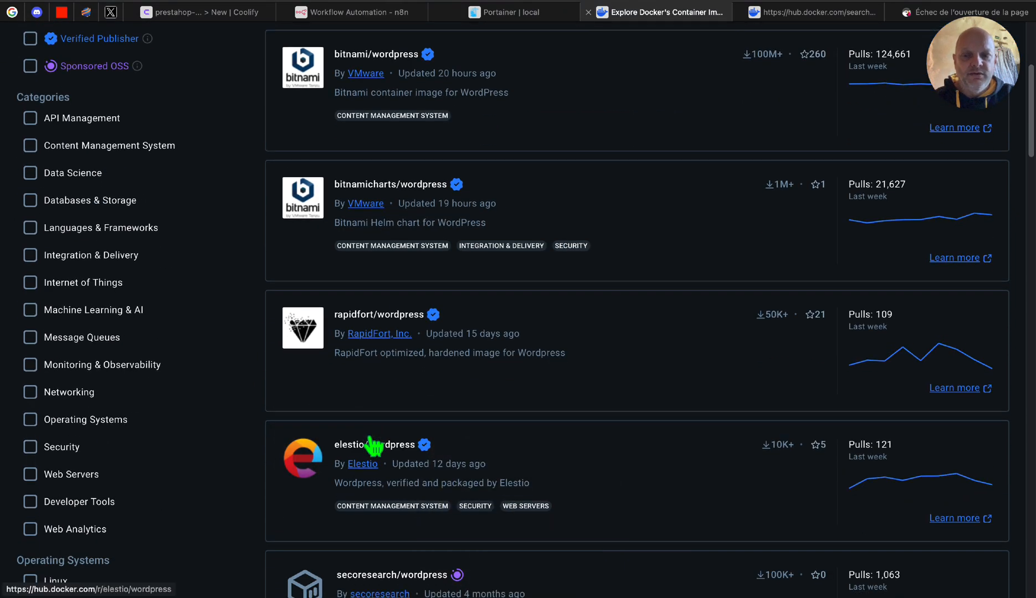
scroll(374, 446, up, 4)
scroll(374, 445, up, 2)
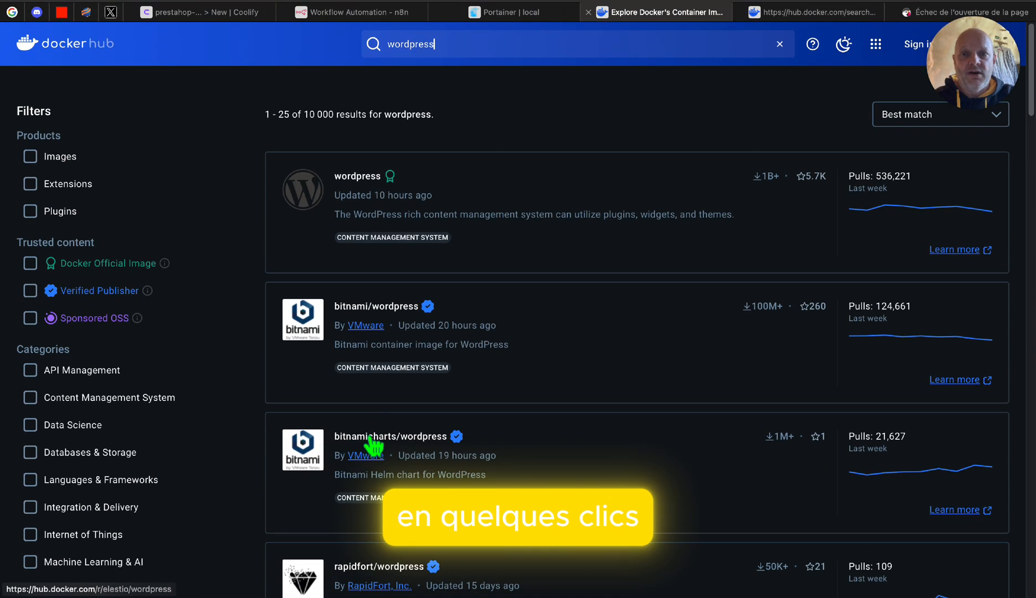
Search Docker Hub for prestashop in place of wordpress.
click(429, 46)
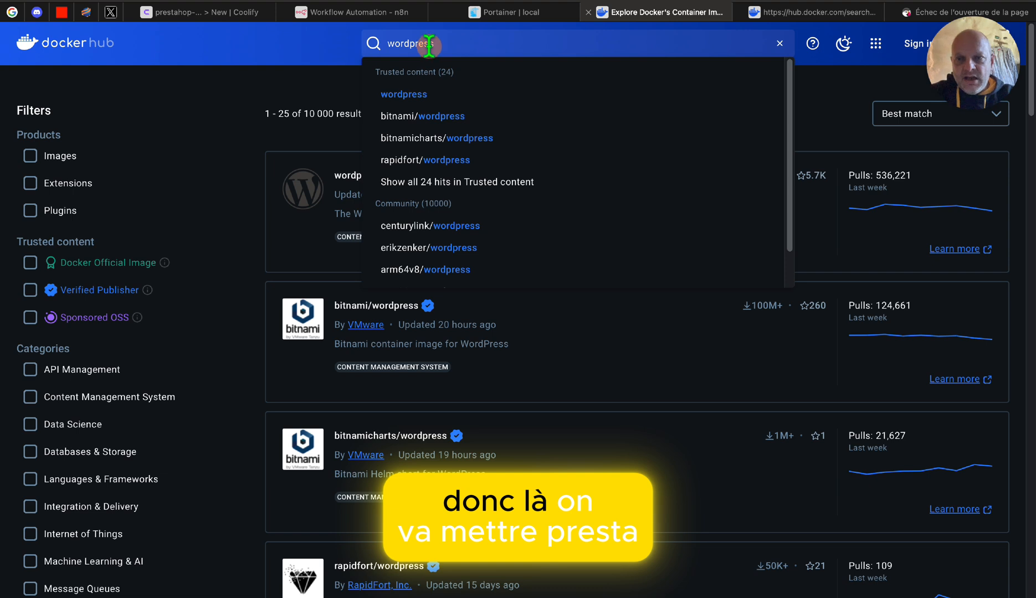
double_click(430, 44)
text(pres)
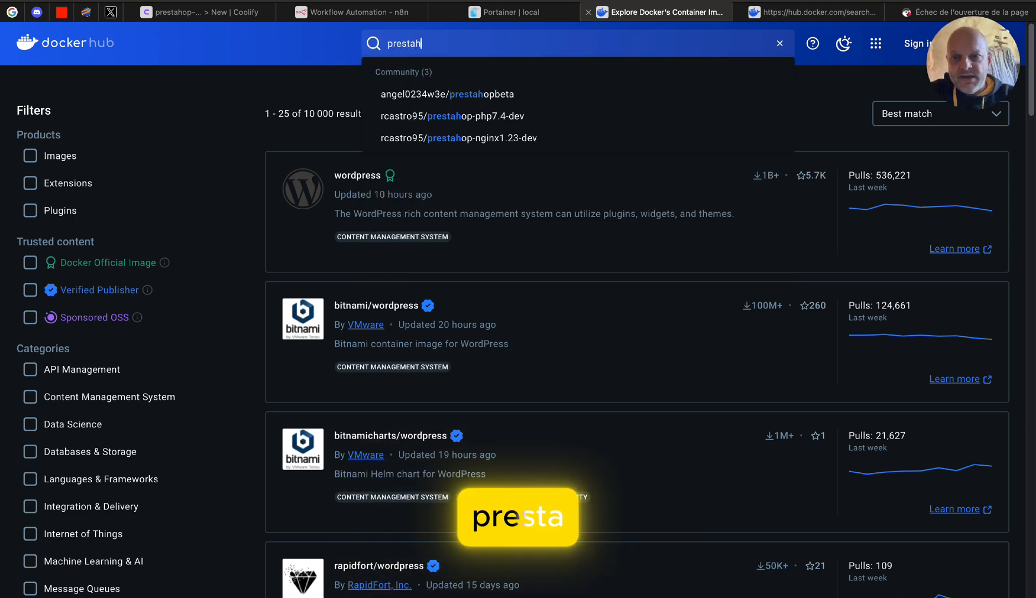
text(tashop)
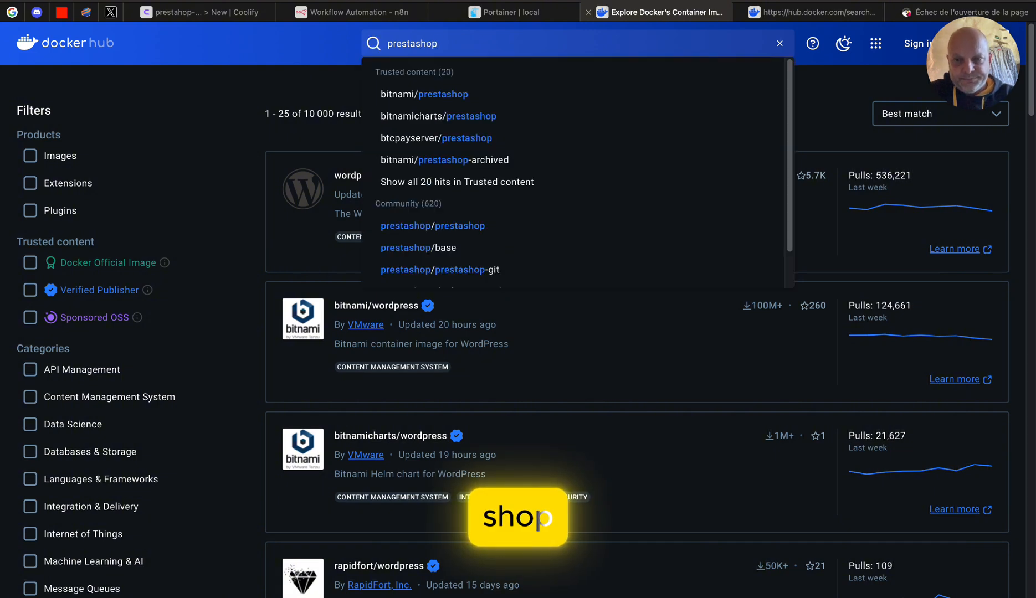
click(300, 82)
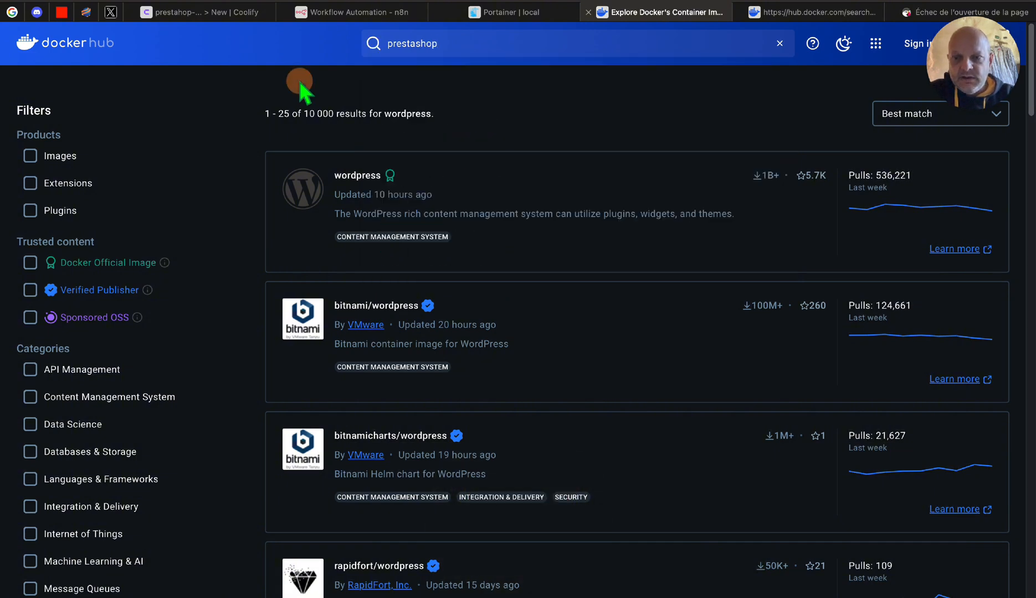
click(495, 46)
key(Return)
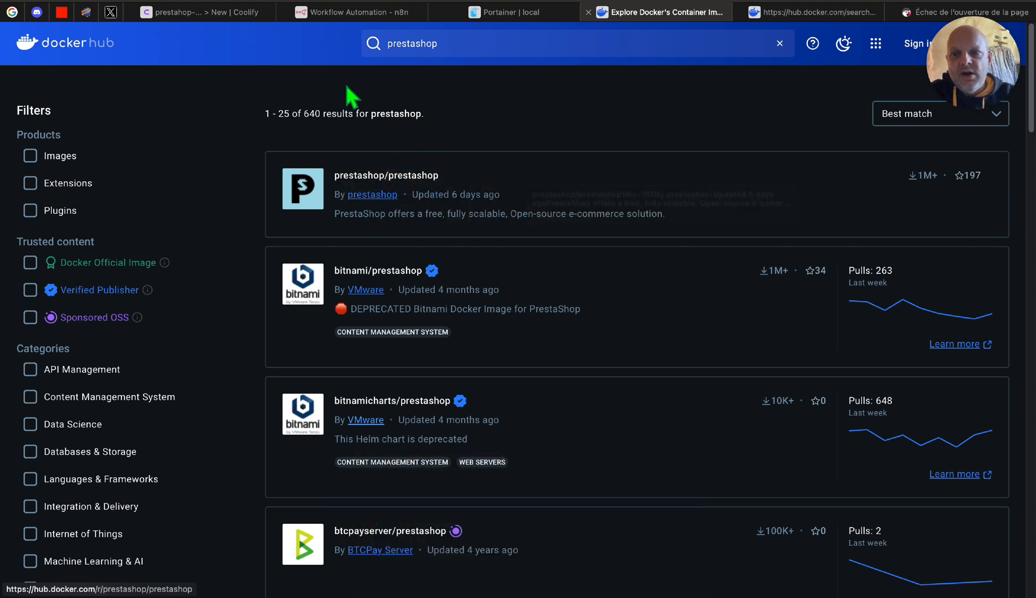
Switch back to Coolify and create the new application from the Docker image prestahop/prestahop.
click(185, 14)
click(303, 139)
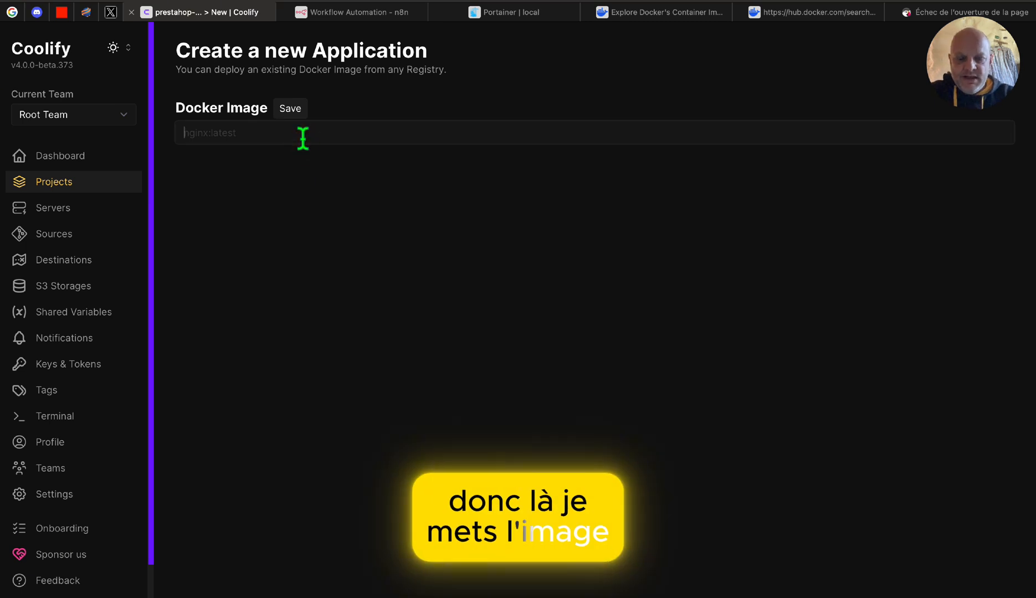
text(prestahop)
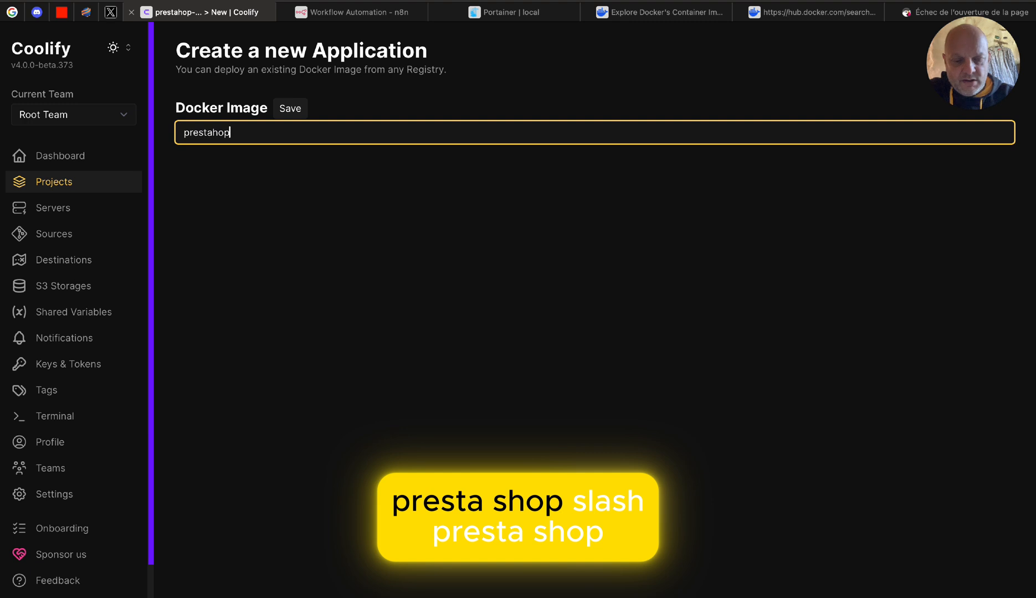
text(/pr)
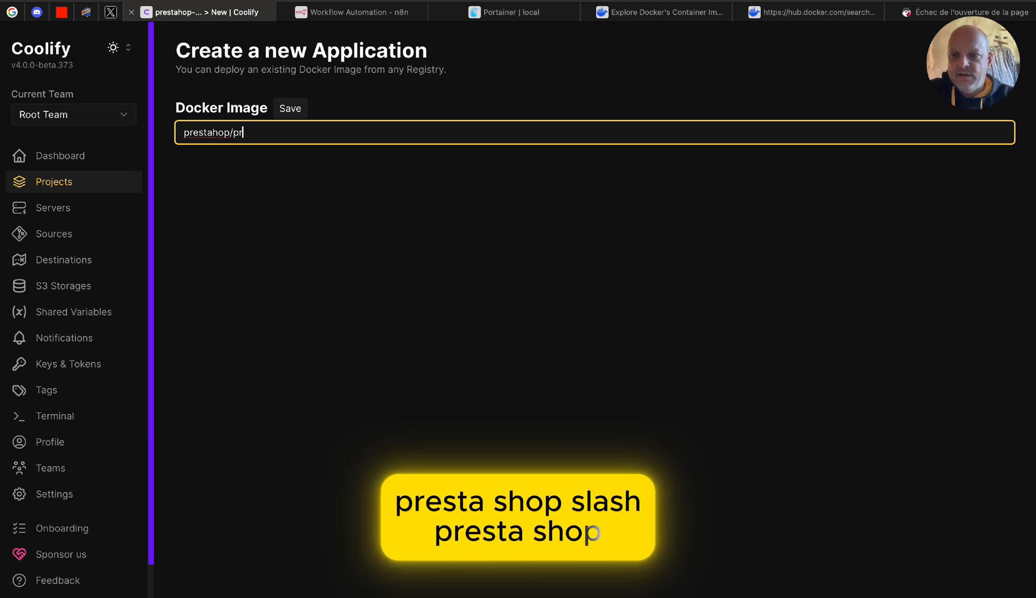
text(estahop)
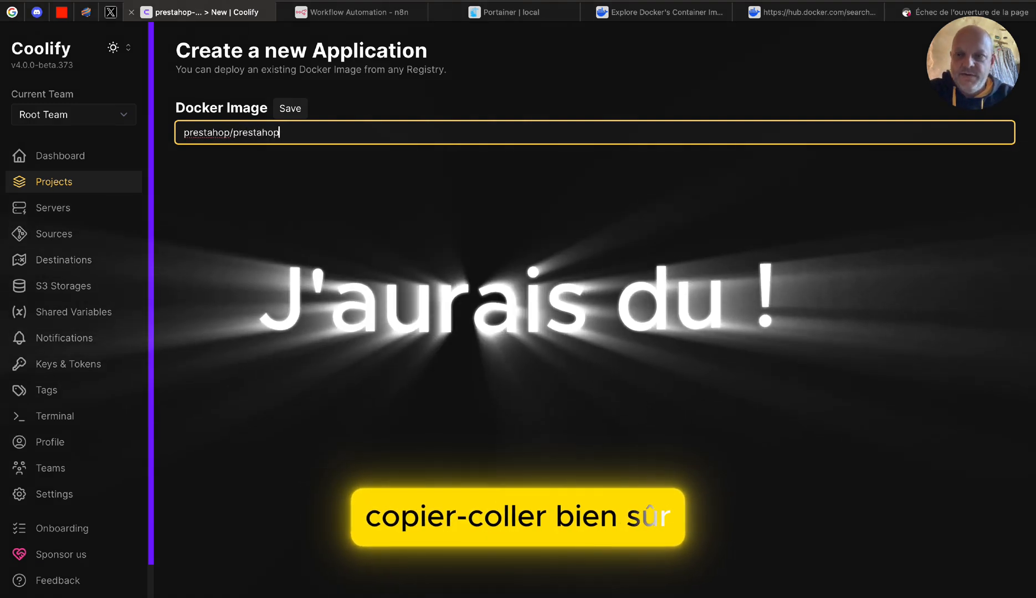
key(Return)
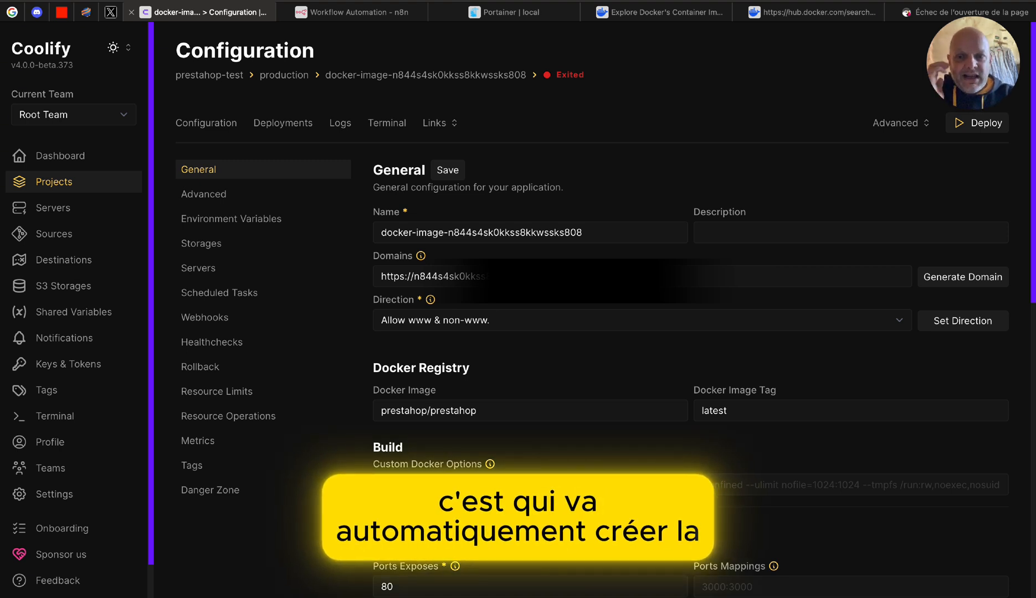
Rename the application as prestashop-test in its general configuration.
double_click(516, 233)
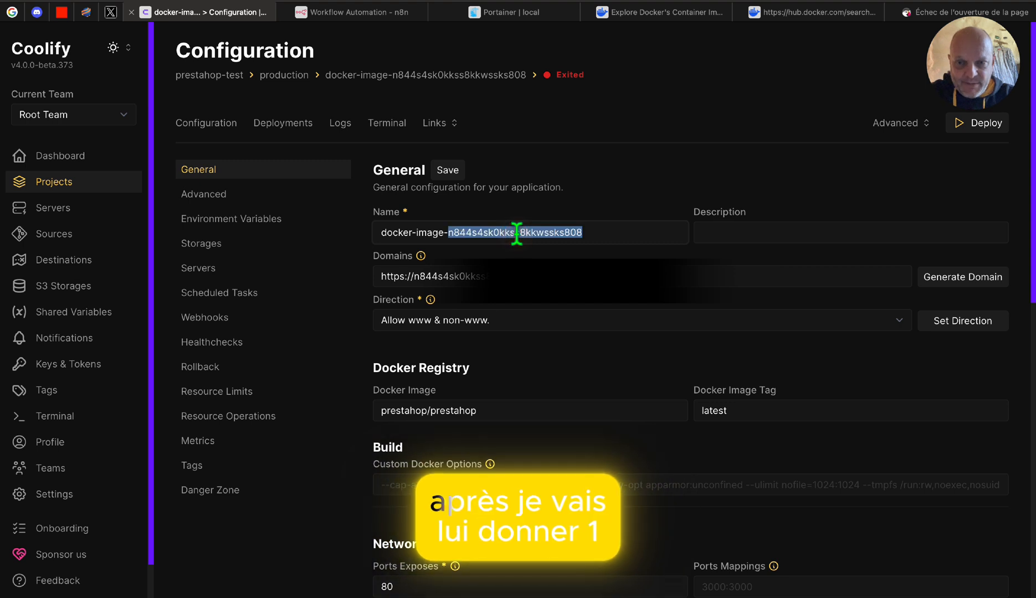
text(pres)
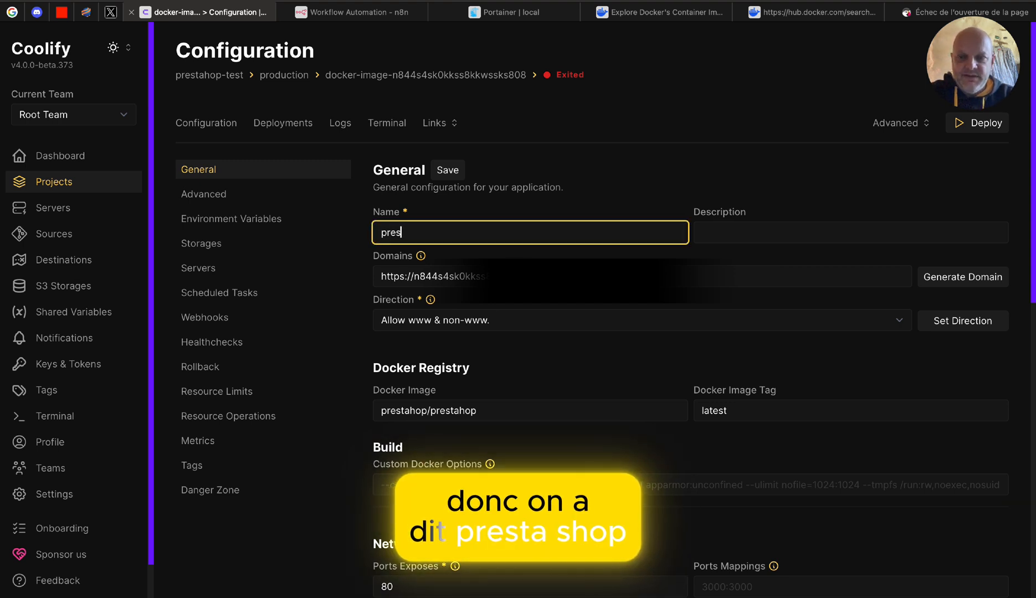
text(tashop)
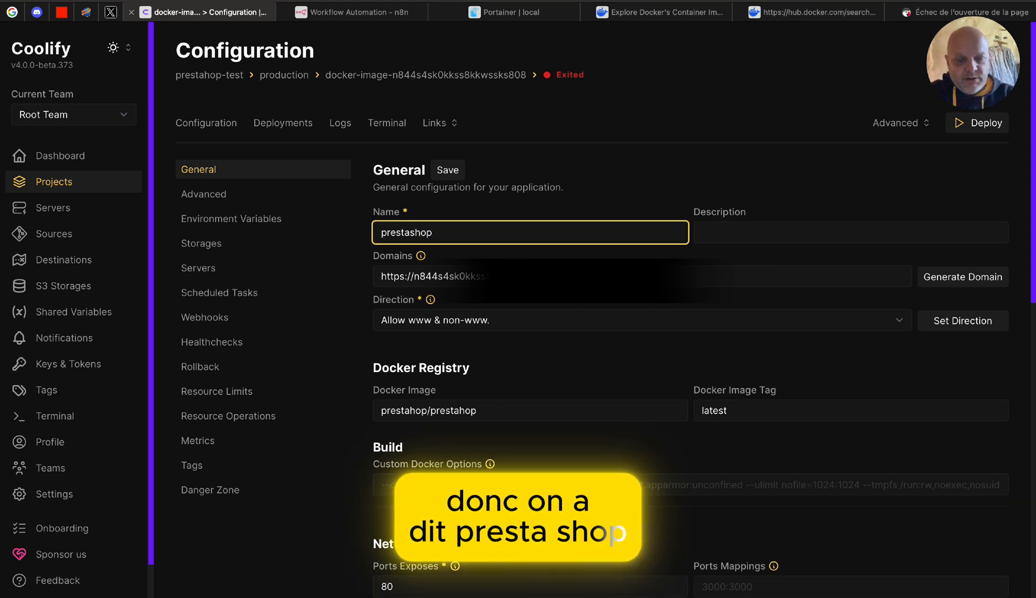
text(-test)
key(ctrl+a)
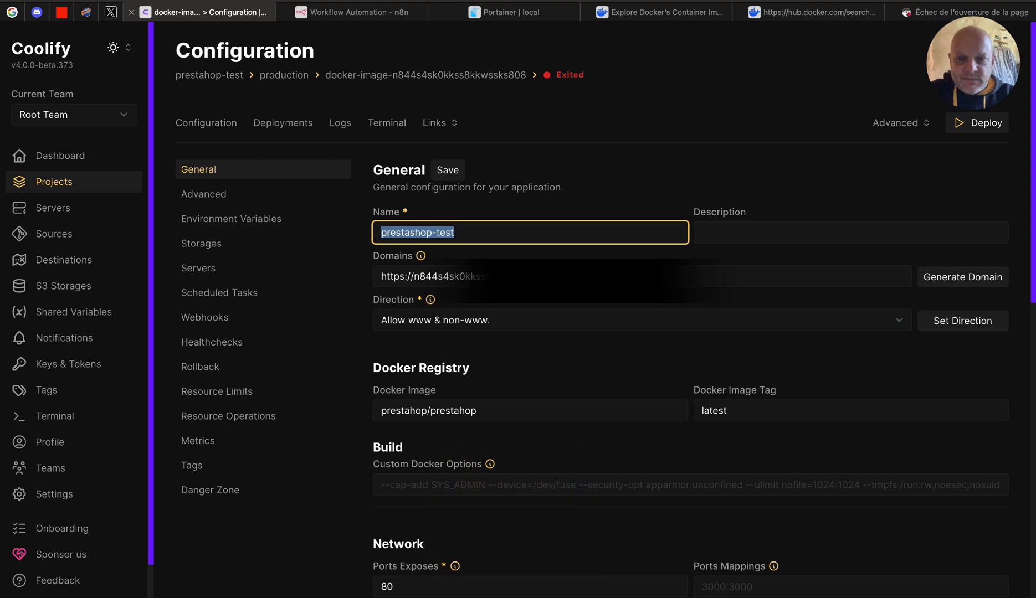
Replace the generated subdomain in the application's domain with prestashop-test, and try to deploy the application.
click(598, 276)
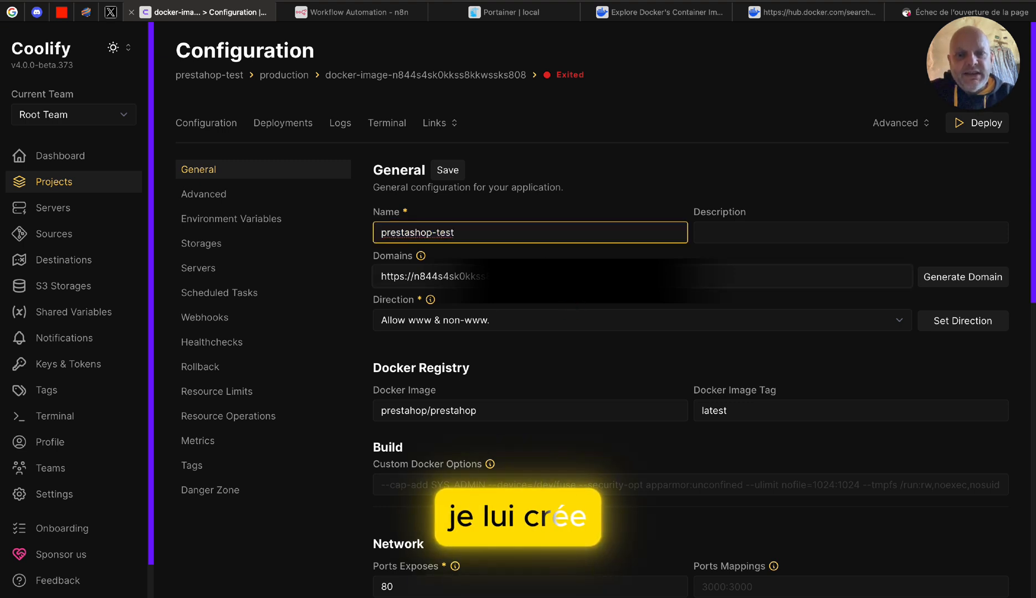
drag(571, 276, 420, 274)
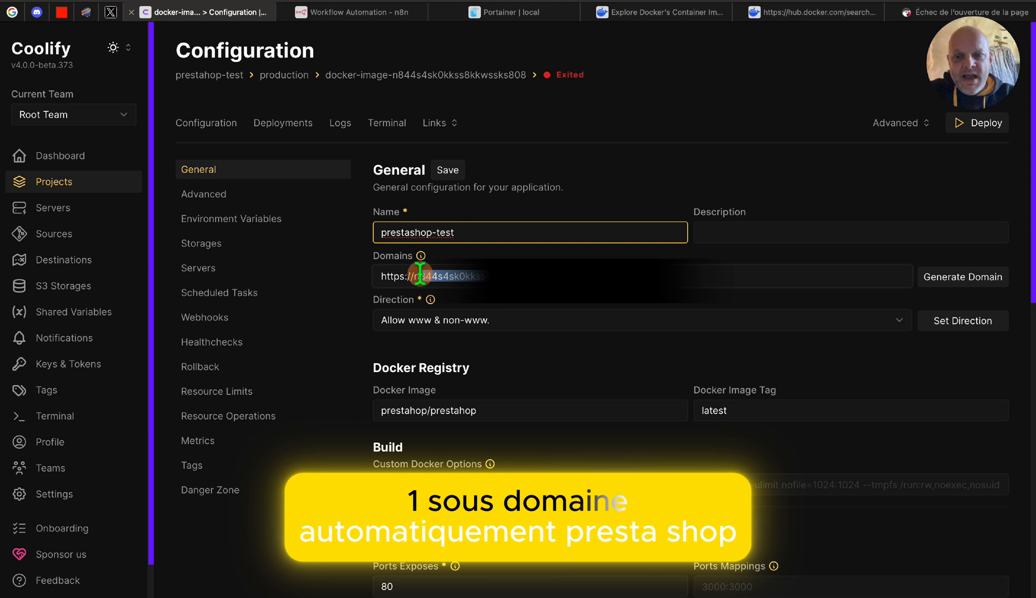
key(BackSpace)
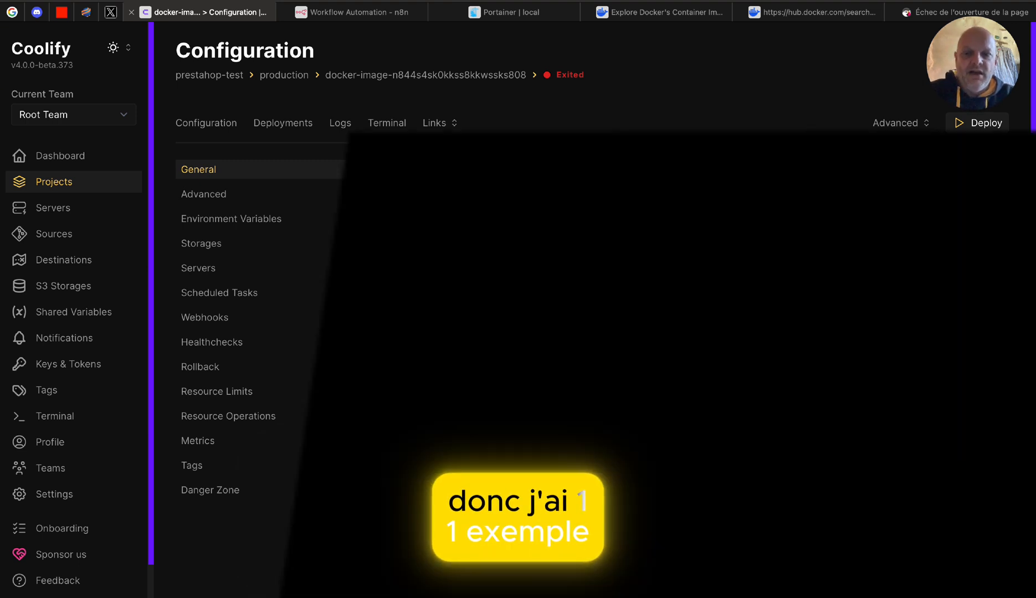
scroll(604, 310, down, 1)
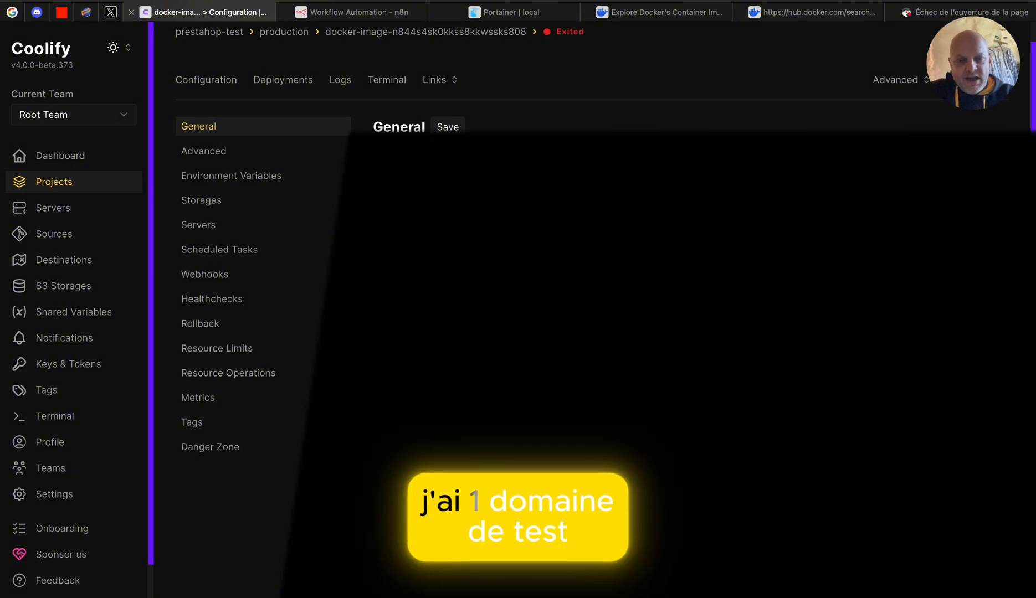
scroll(604, 311, down, 2)
scroll(610, 83, down, 1)
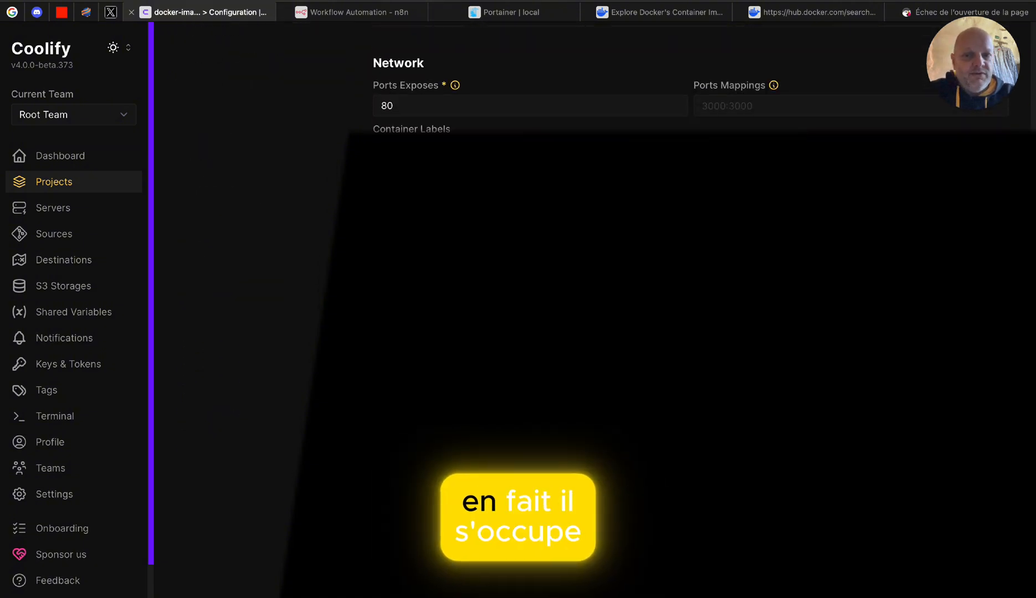
scroll(279, 233, up, 10)
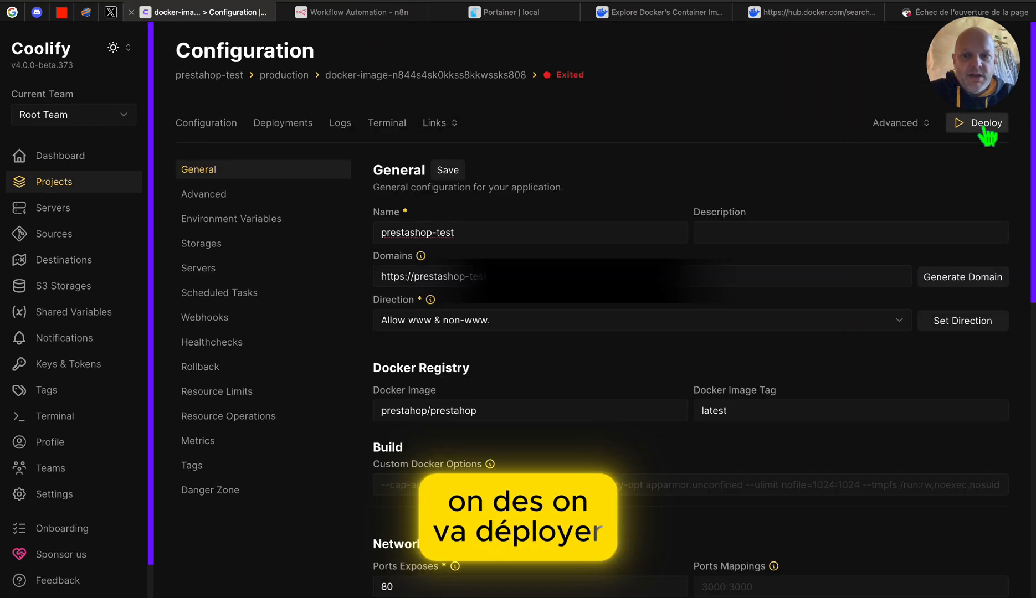
click(983, 125)
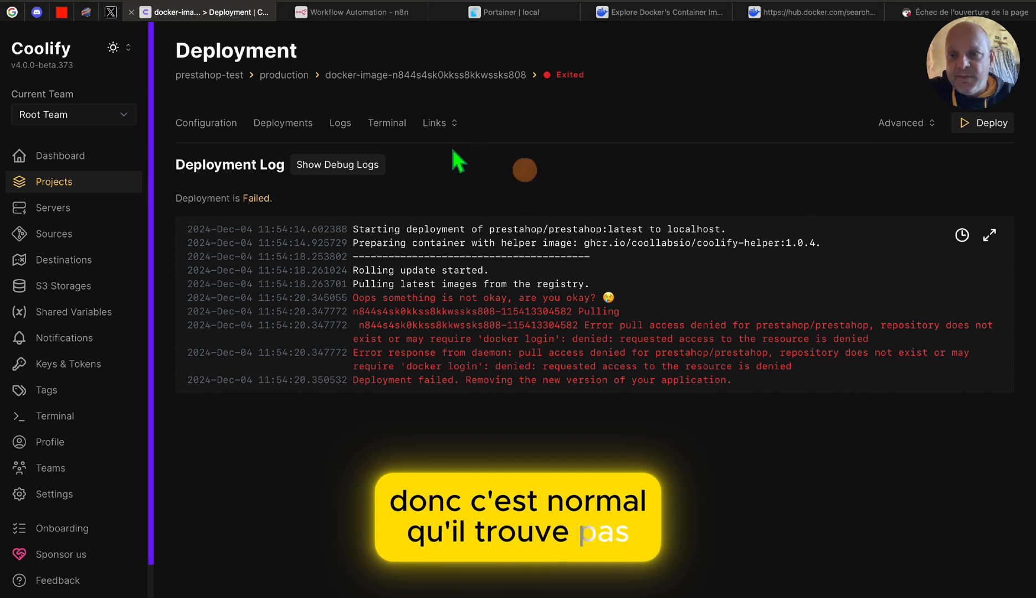
Correct the application's Docker image to prestashop/prestashop, request a deployment and save the general configuration.
click(208, 126)
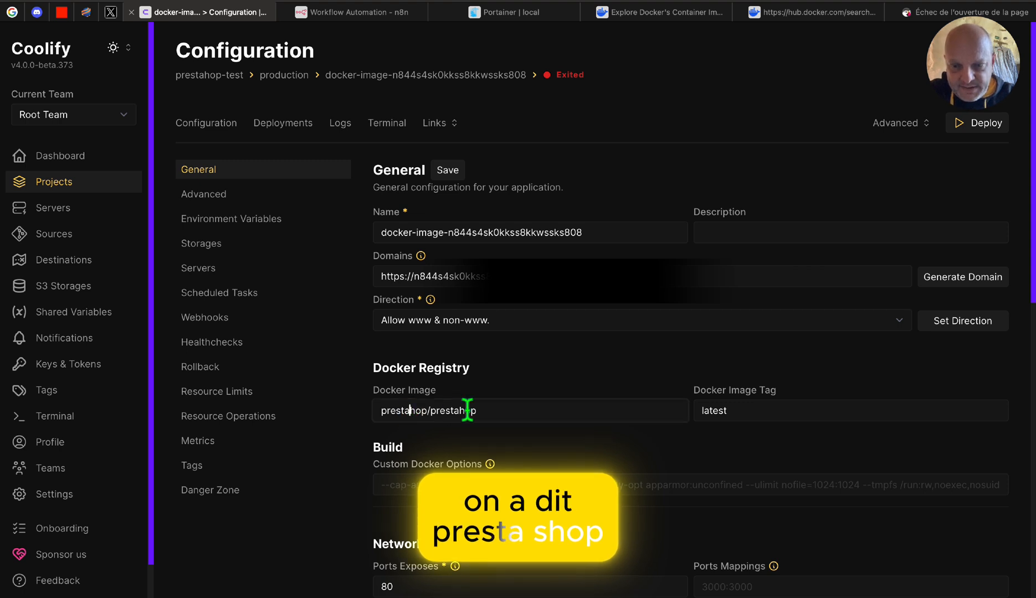
text(sta)
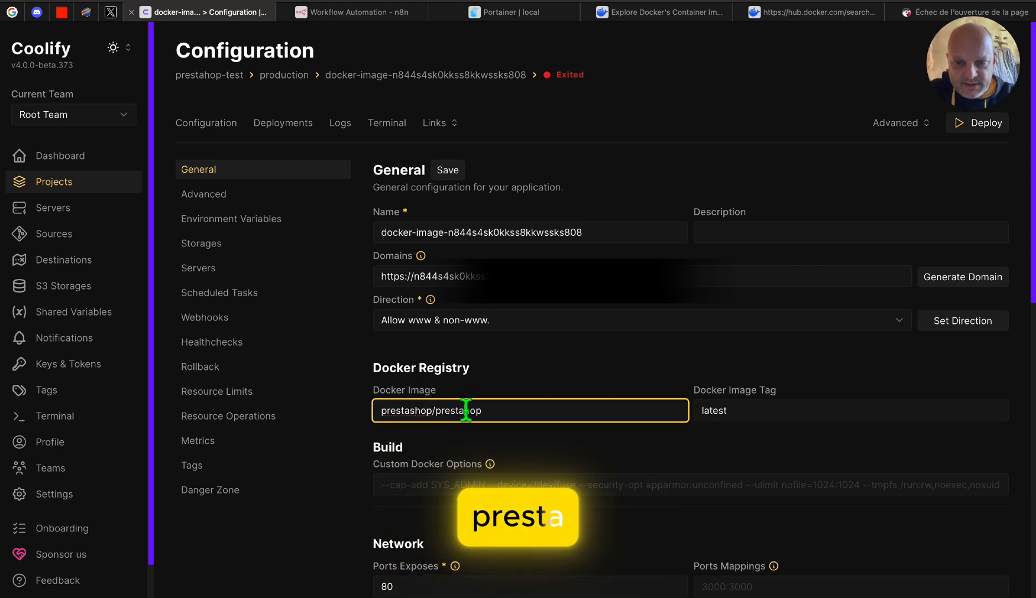
text(s)
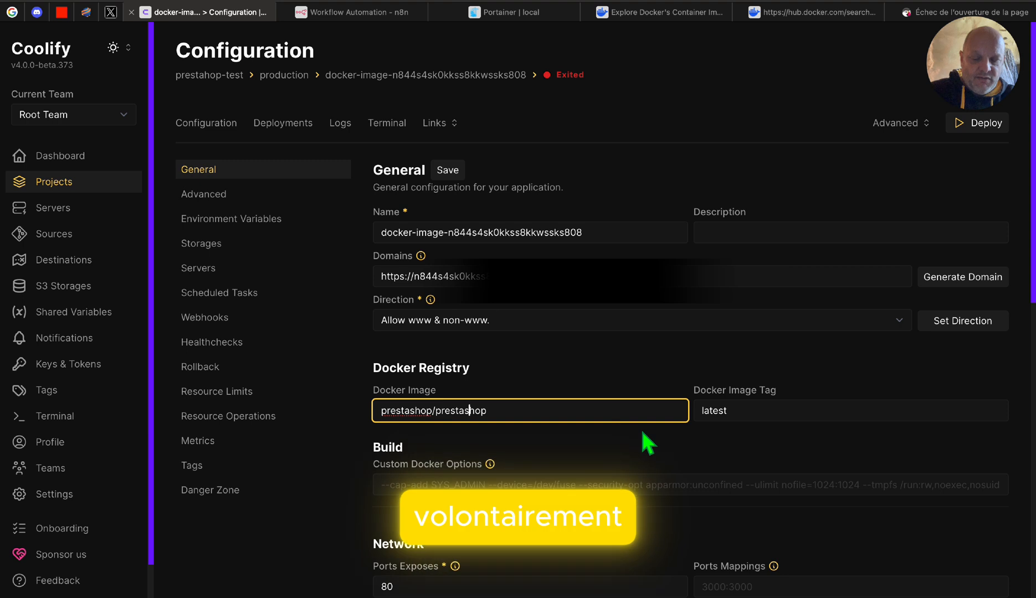
click(642, 434)
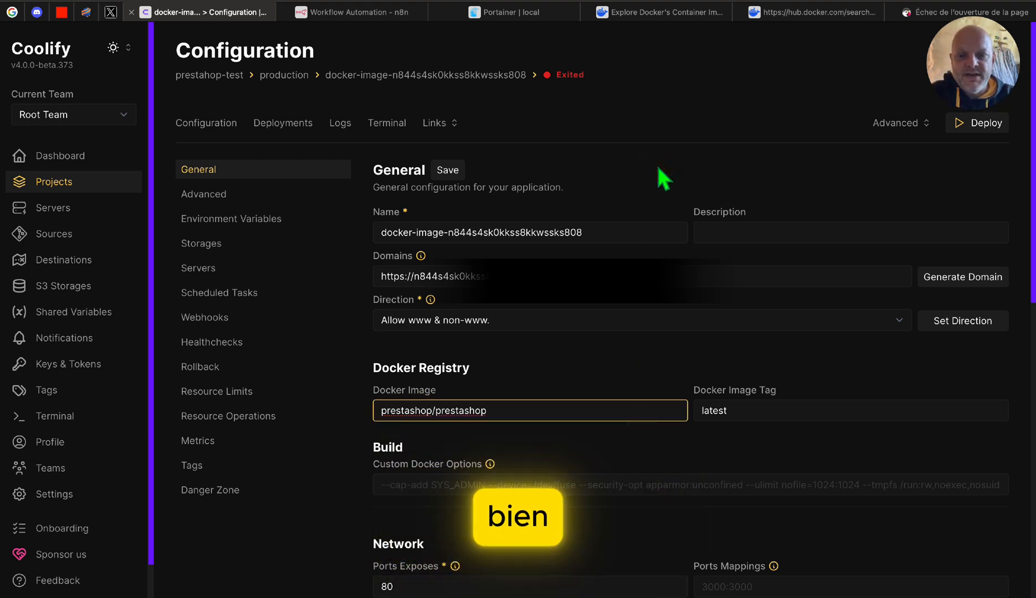
click(977, 127)
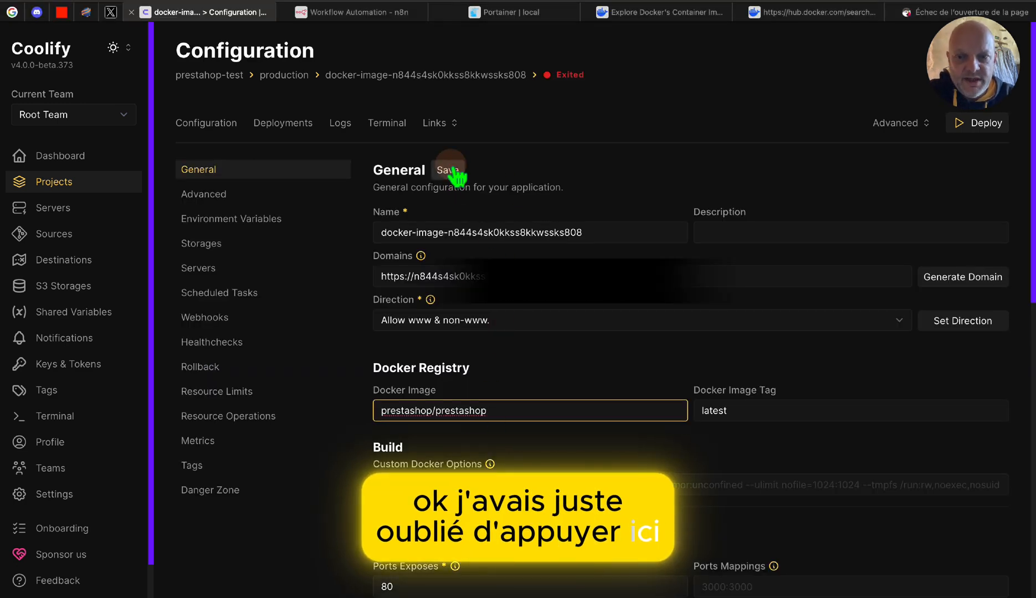
click(453, 172)
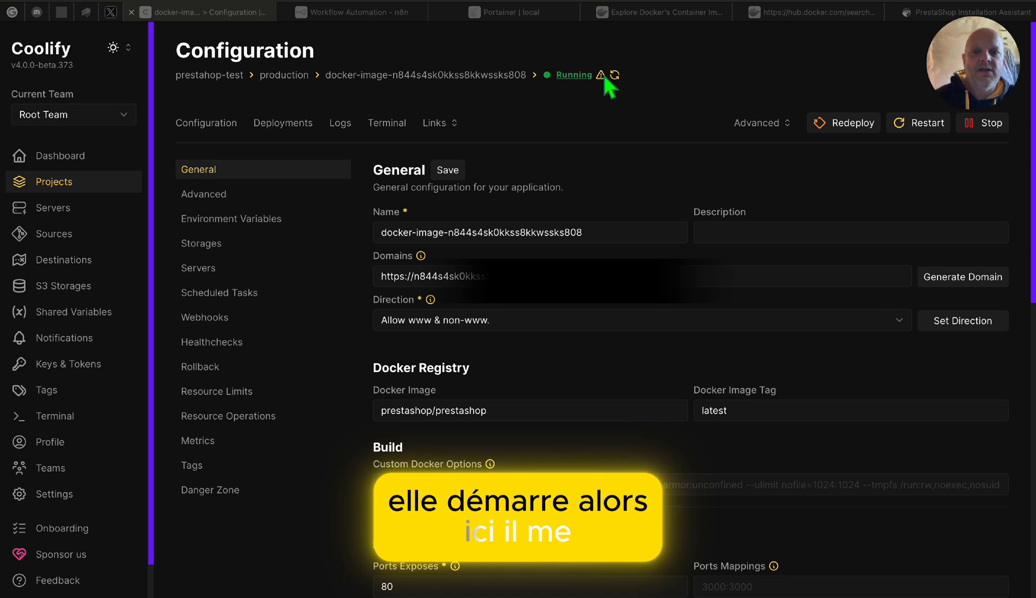
Switch to the PrestaShop installer page, reload it in French and proceed to the licence agreements.
mouse_move(601, 76)
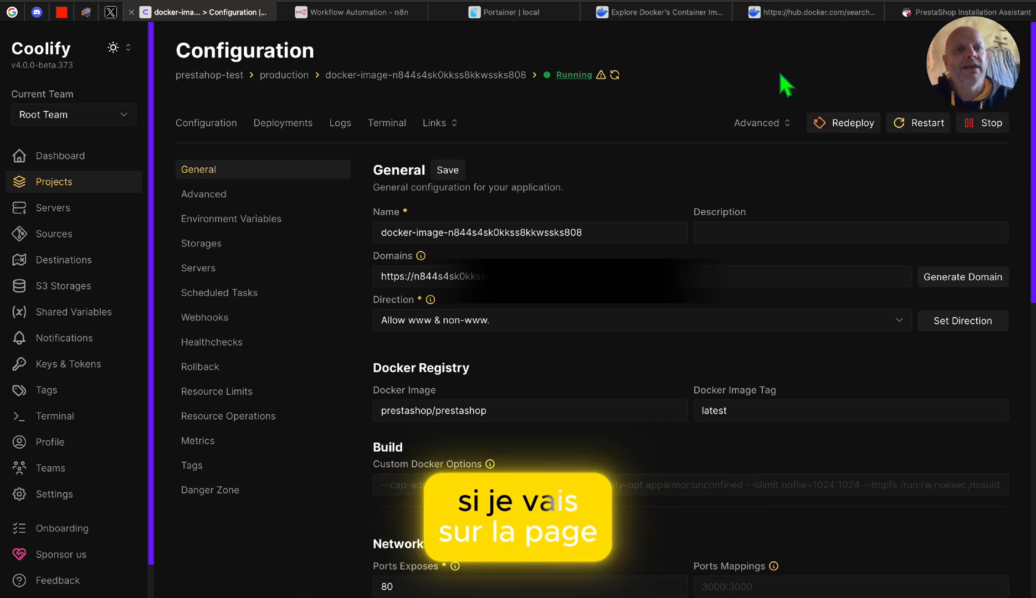
click(931, 13)
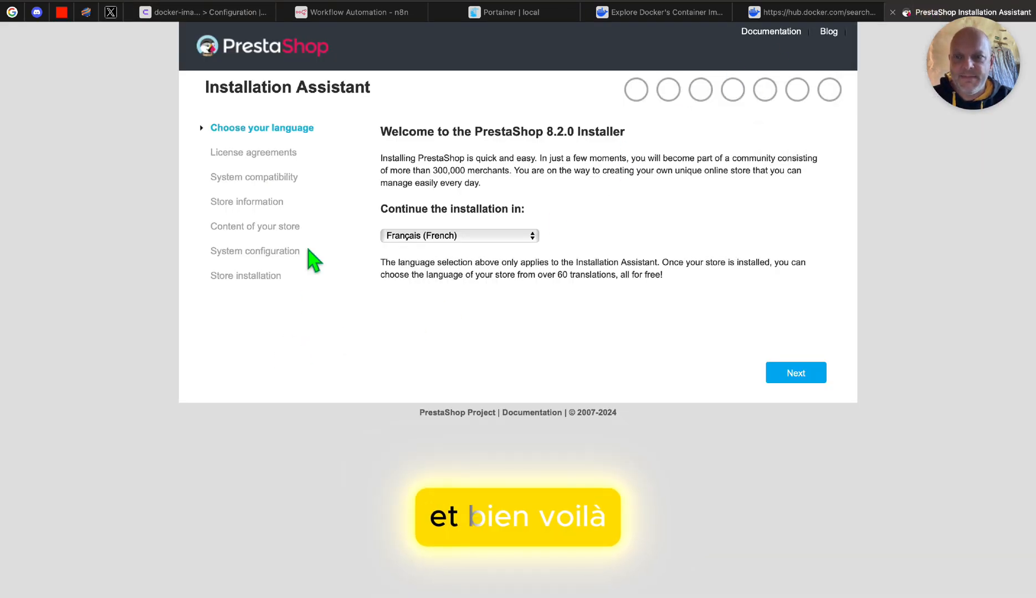
key(super+r)
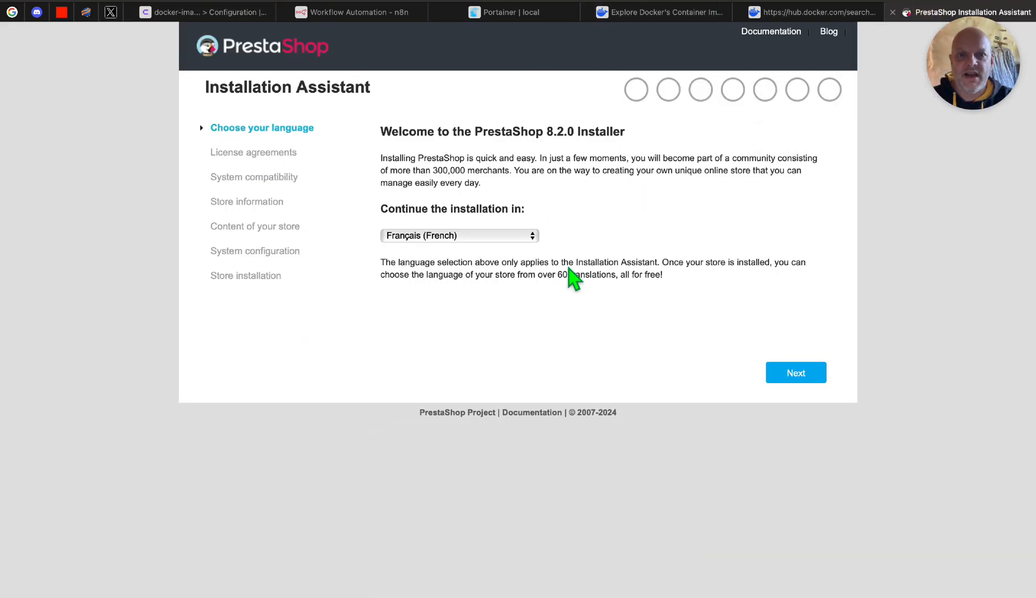
click(243, 147)
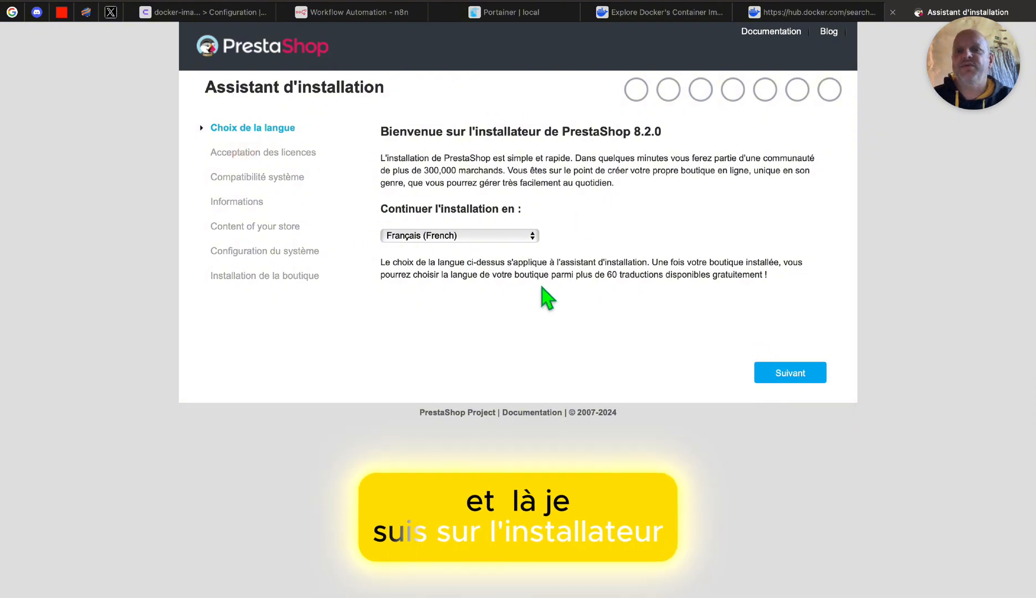
click(774, 375)
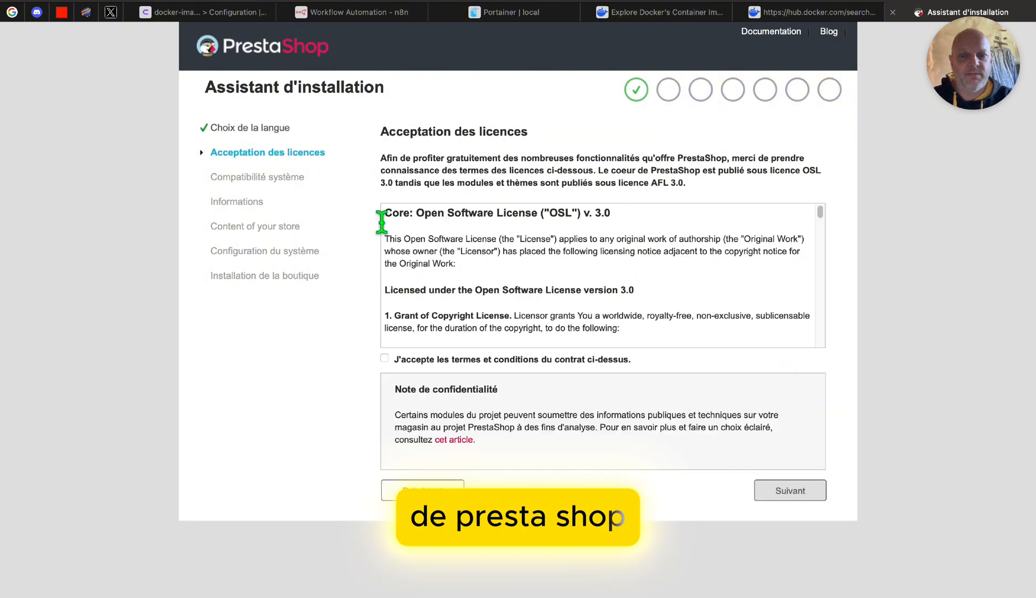
Accept the terms and conditions of the PrestaShop licences and go through the licence text to its end.
scroll(427, 327, down, 5)
scroll(413, 339, up, 5)
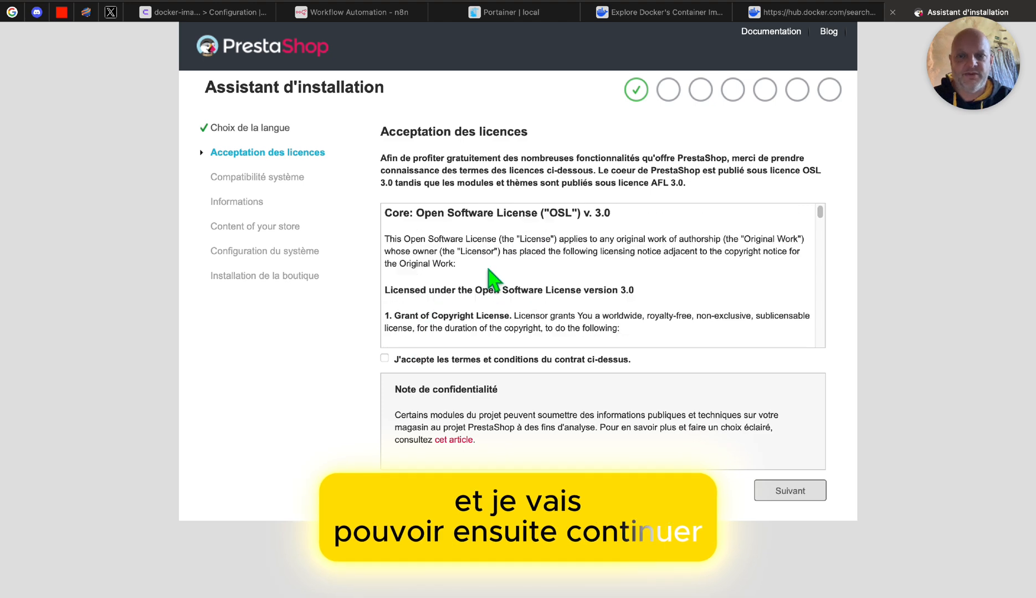
click(384, 359)
scroll(656, 301, down, 4)
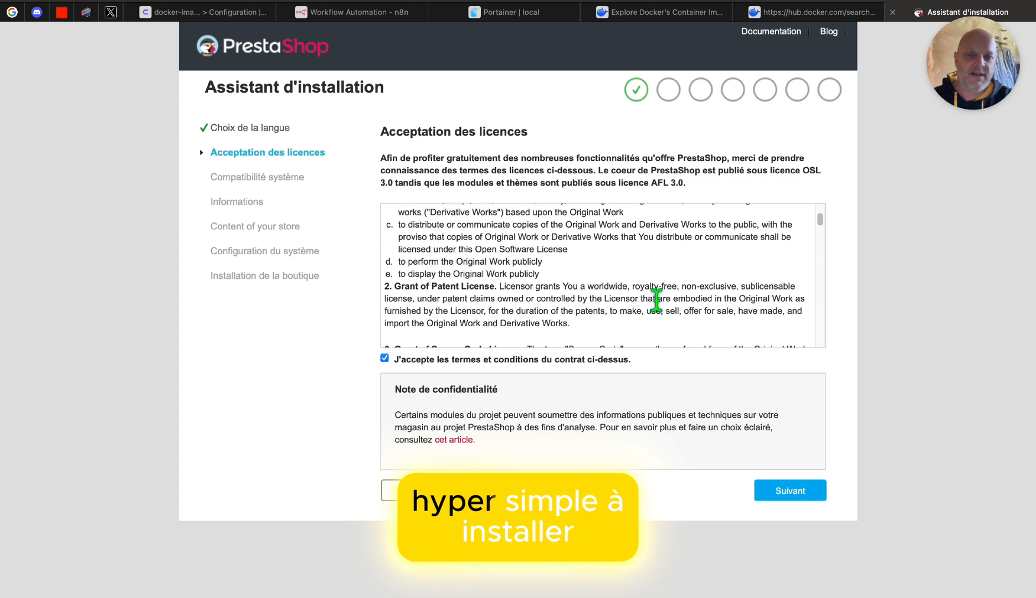
scroll(656, 302, down, 15)
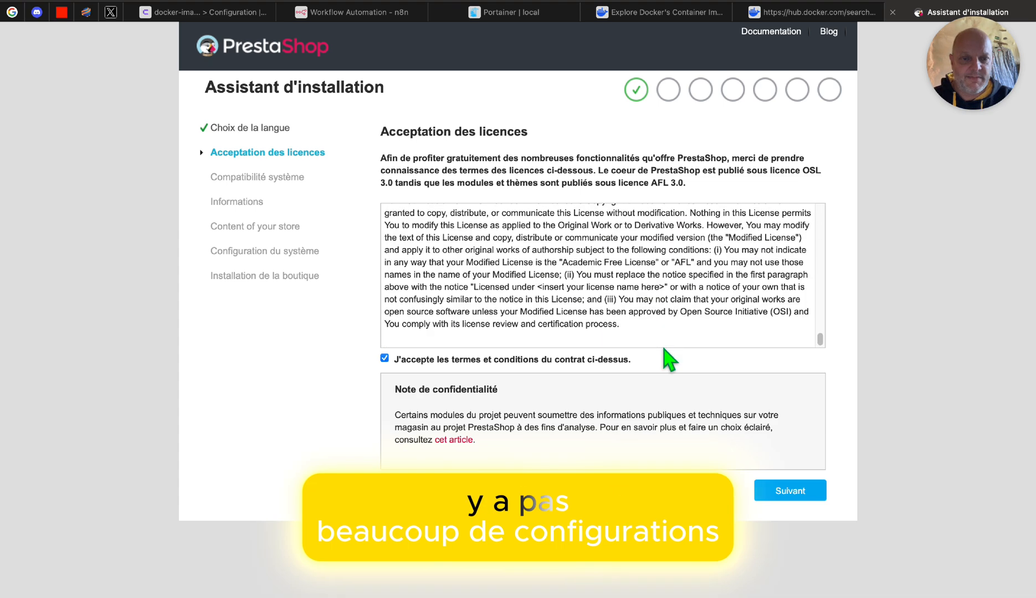
Proceed from the accepted licences through the compatibility check to the shop information form of the installer.
click(790, 490)
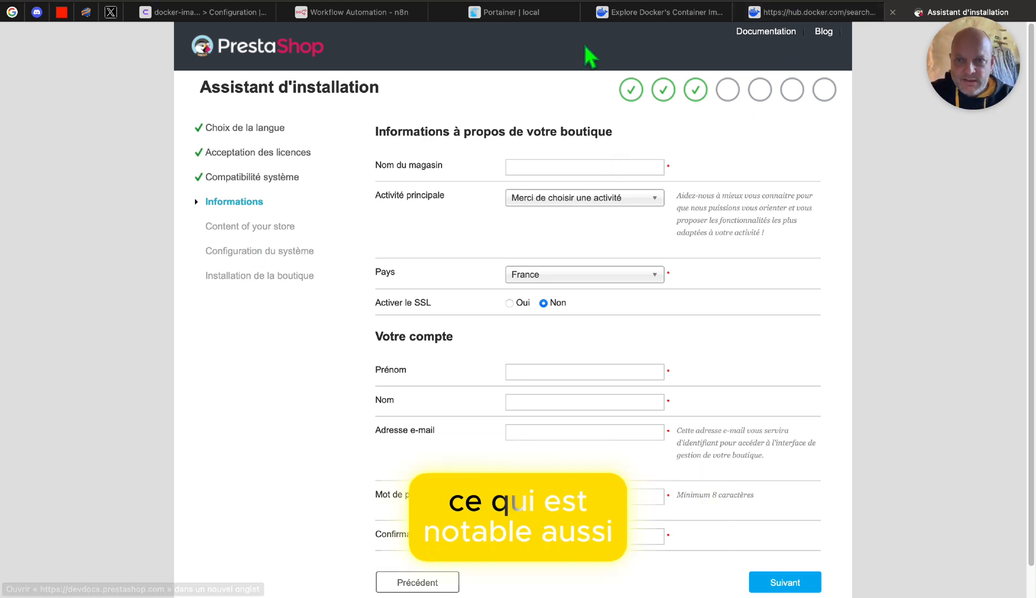
Switch to Portainer and examine the local environment's dashboard, its container list including the PrestaShop container, and the environments overview.
click(535, 15)
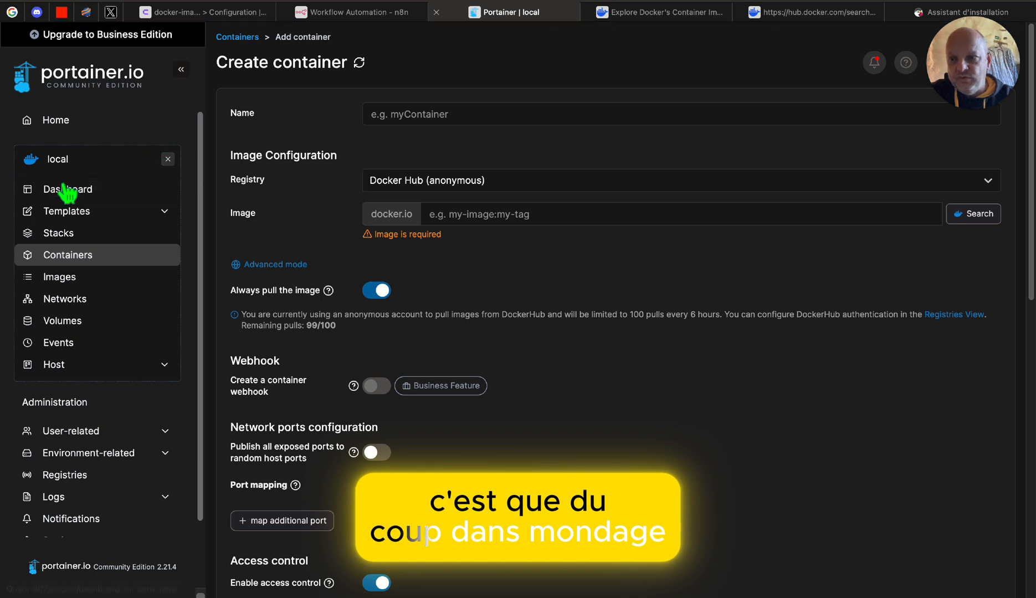
click(76, 192)
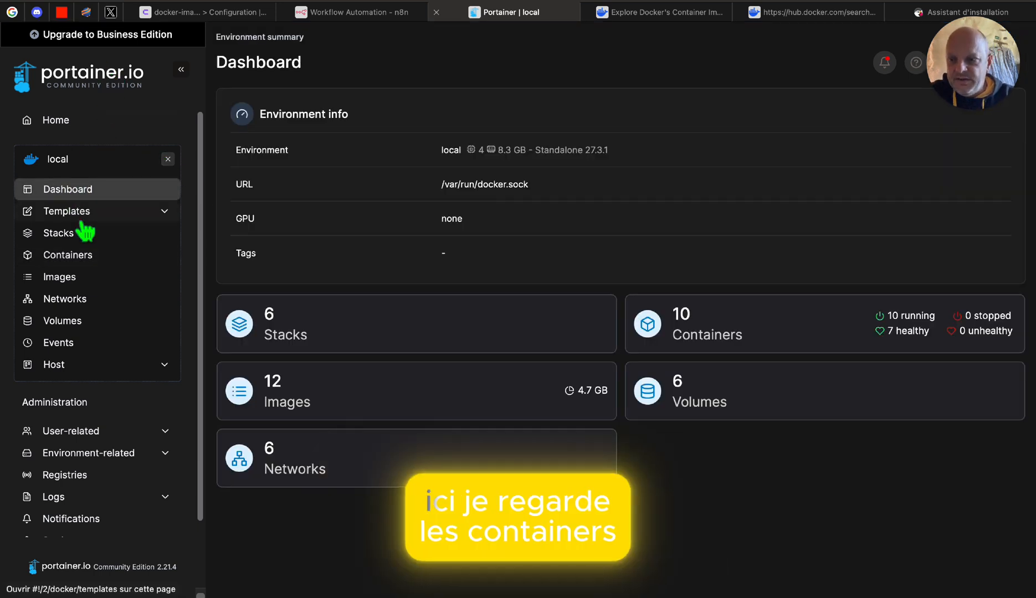
click(77, 256)
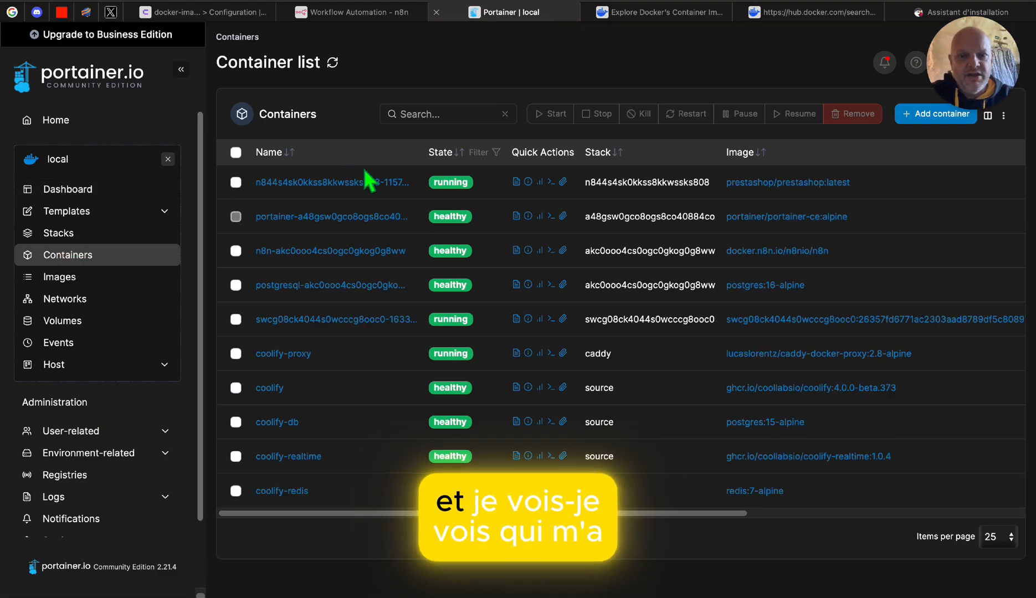
scroll(894, 197, right, 2)
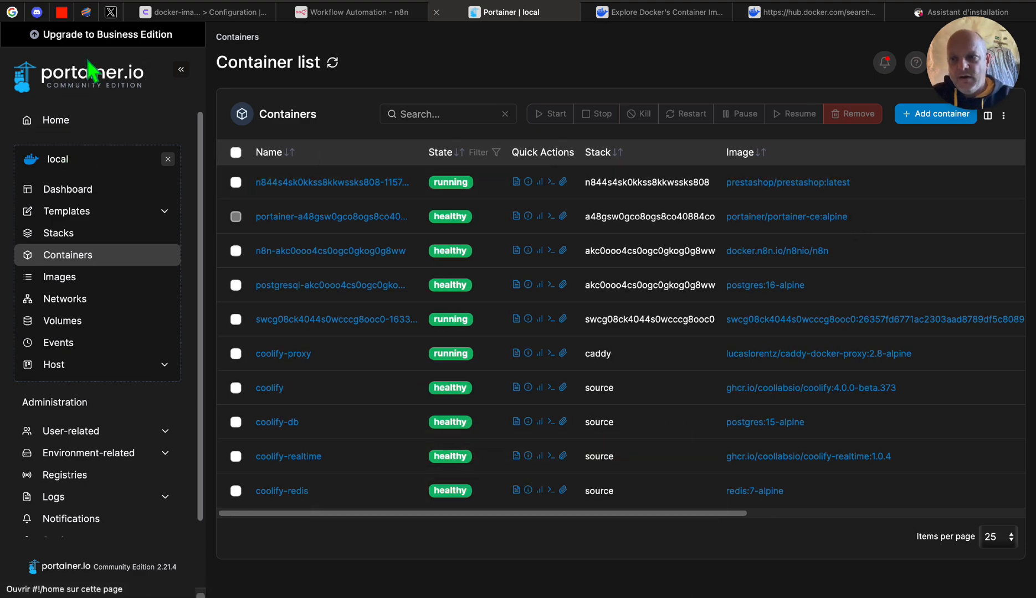
click(61, 123)
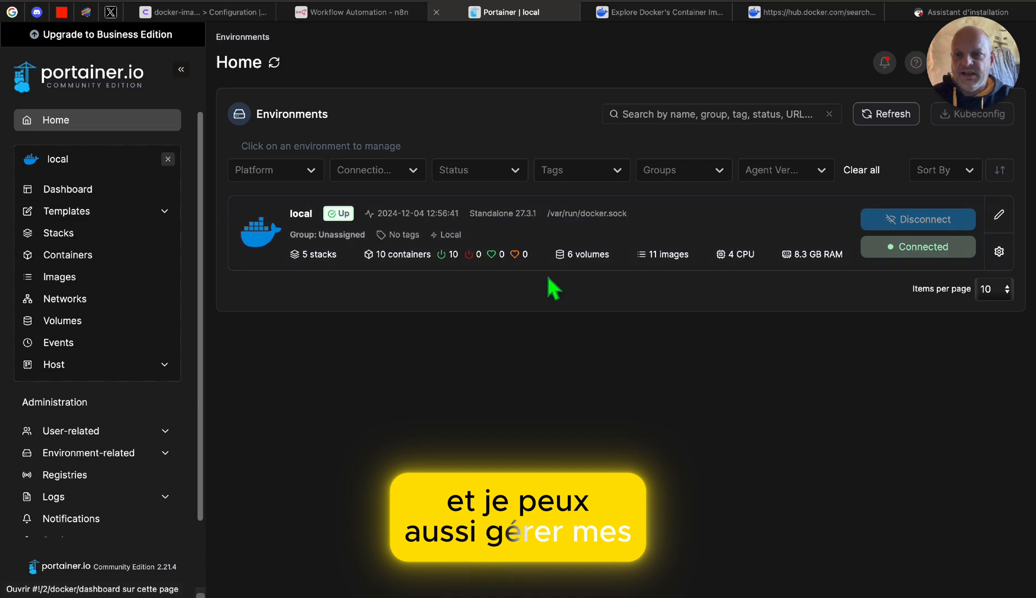
Switch to Coolify and open the dashboard to view the projects and servers.
click(206, 13)
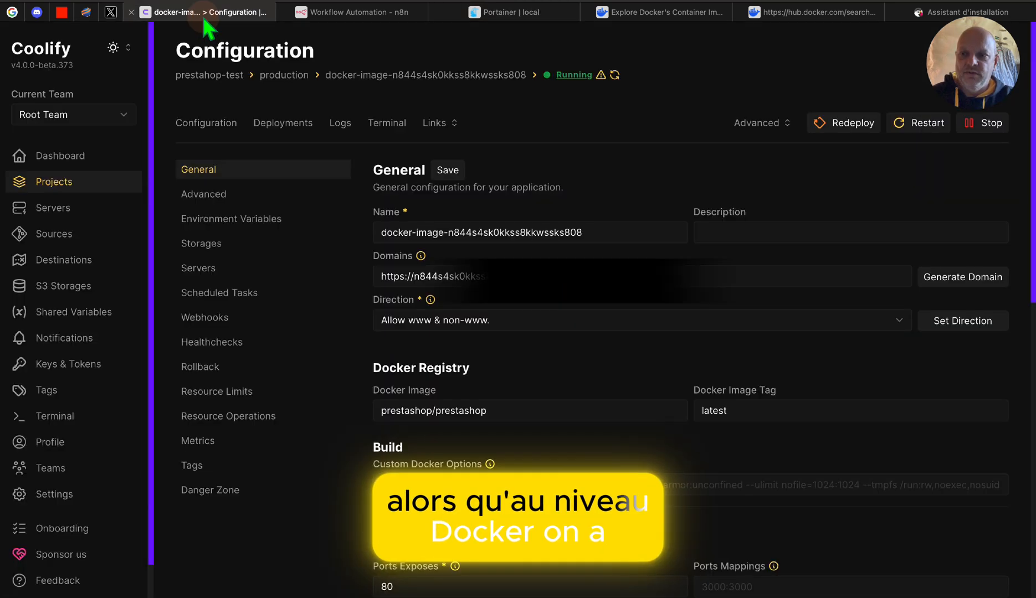
click(72, 161)
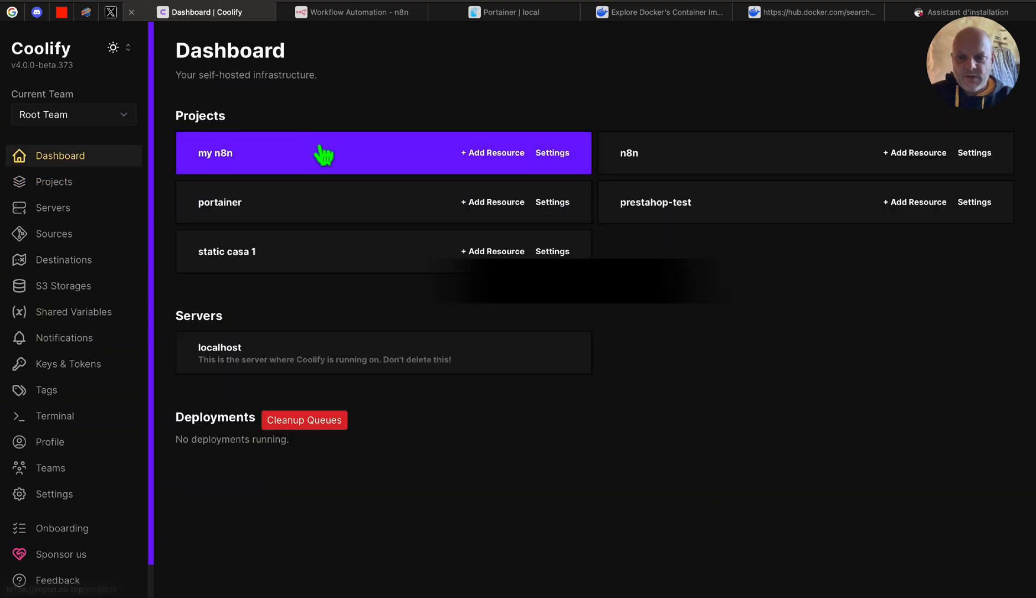